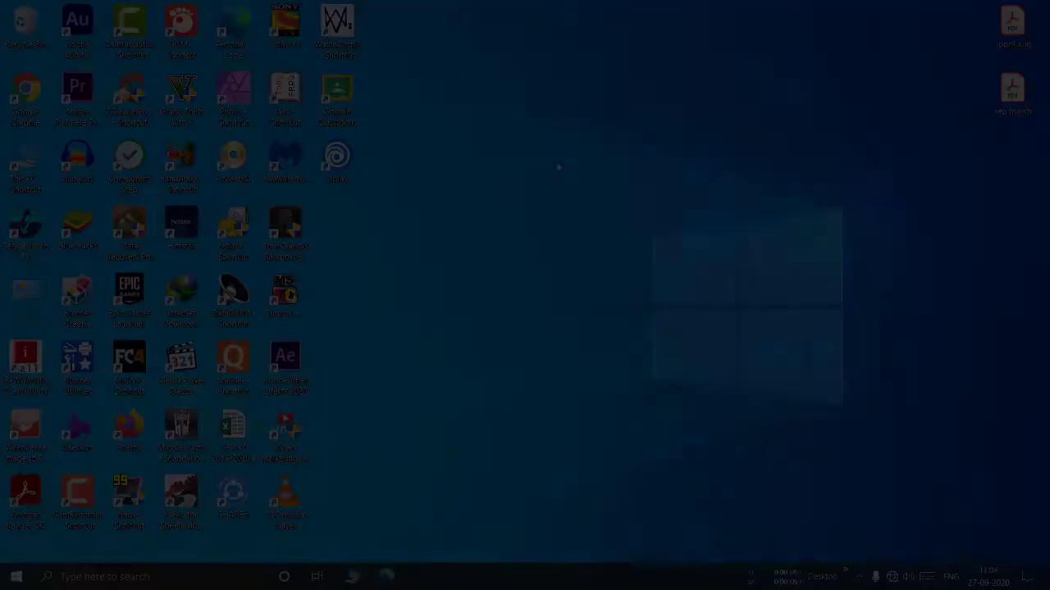
Run the Windows Update troubleshooter from Update & Security's additional troubleshooters list.
{"action": "left_click", "coordinate": [4, 583]}
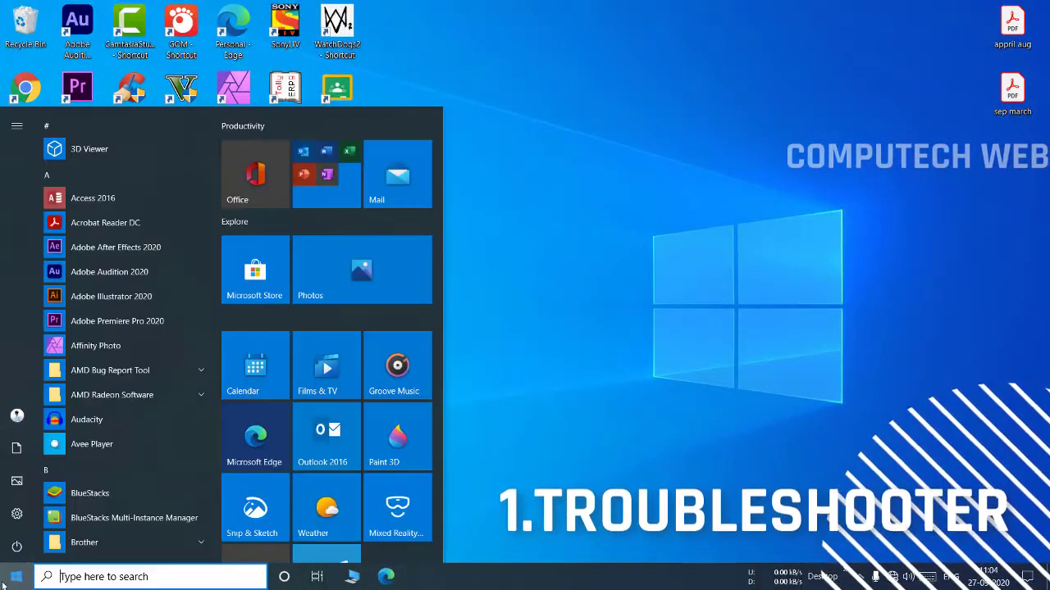
{"action": "left_click", "coordinate": [14, 525]}
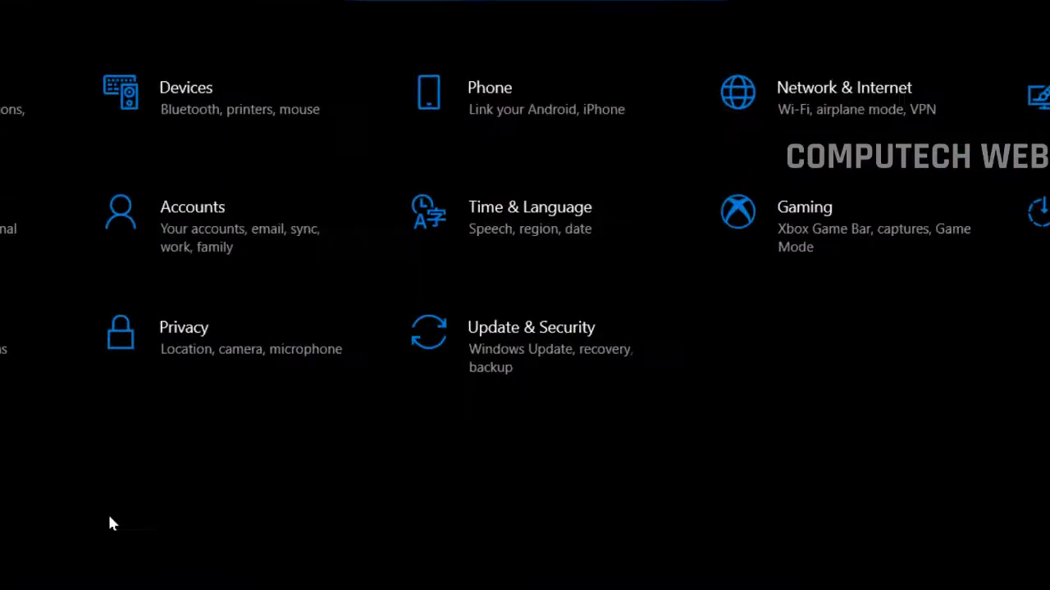
{"action": "left_click", "coordinate": [441, 331]}
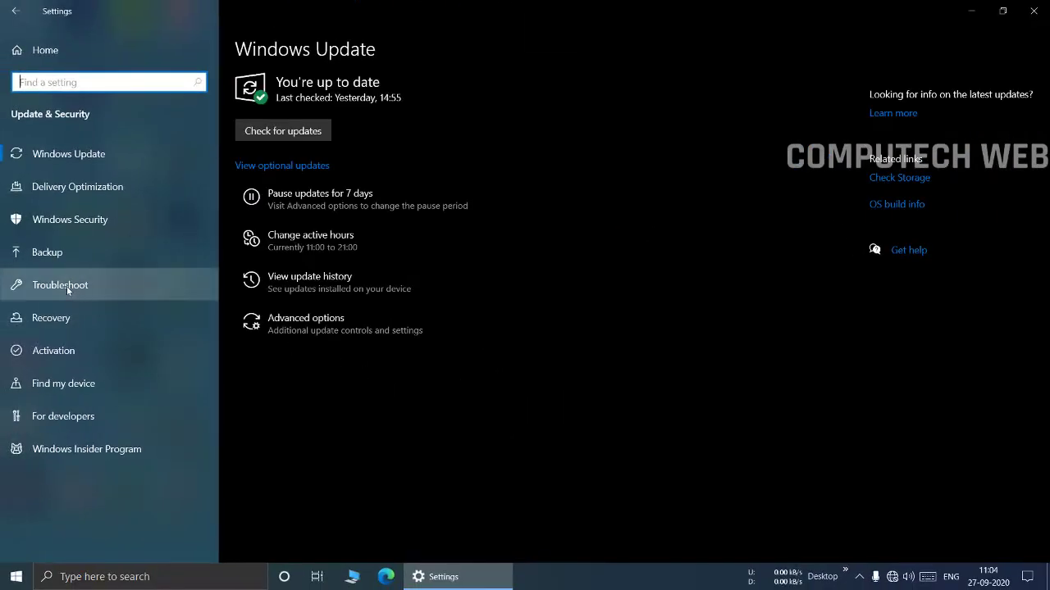
{"action": "left_click", "coordinate": [67, 286]}
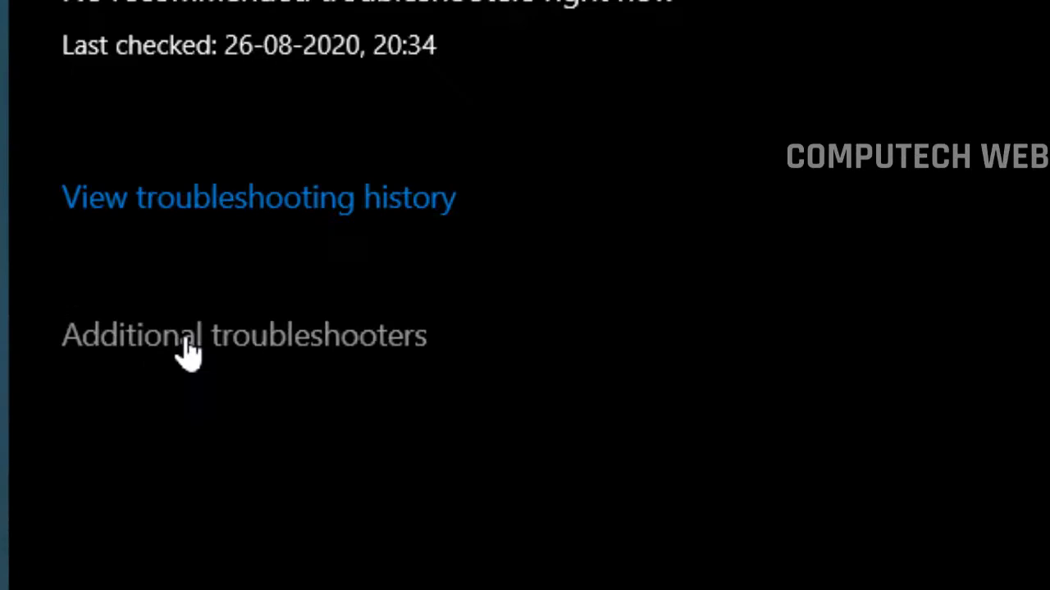
{"action": "left_click", "coordinate": [279, 379]}
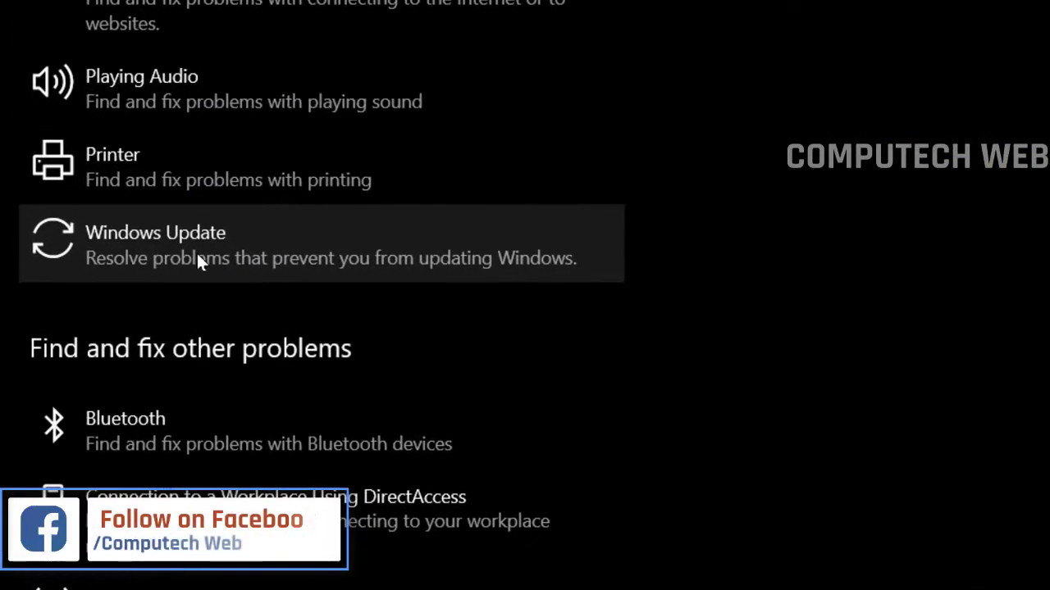
{"action": "left_click", "coordinate": [197, 254]}
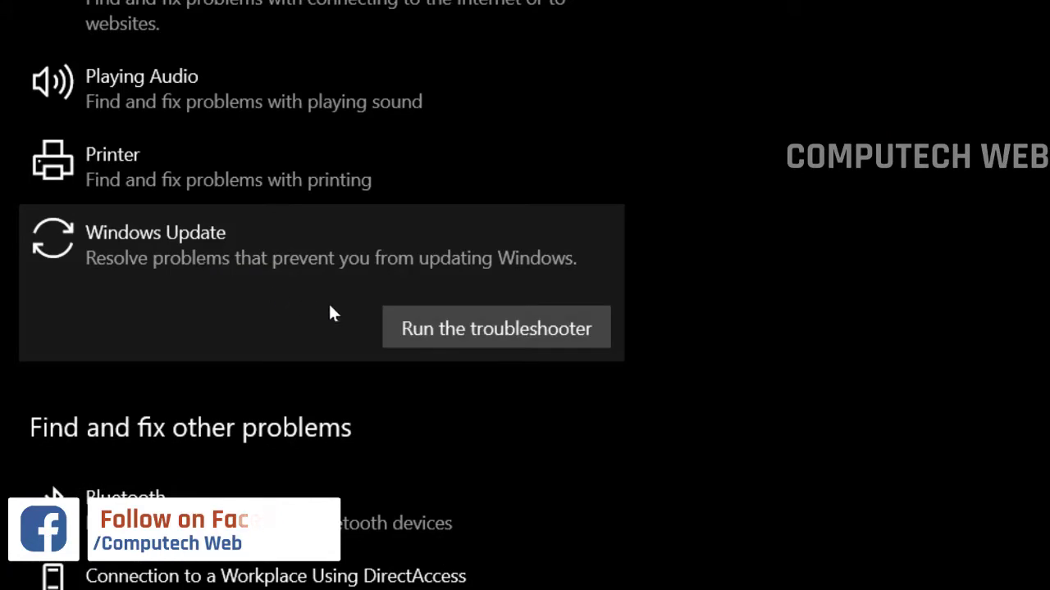
{"action": "left_click", "coordinate": [486, 328]}
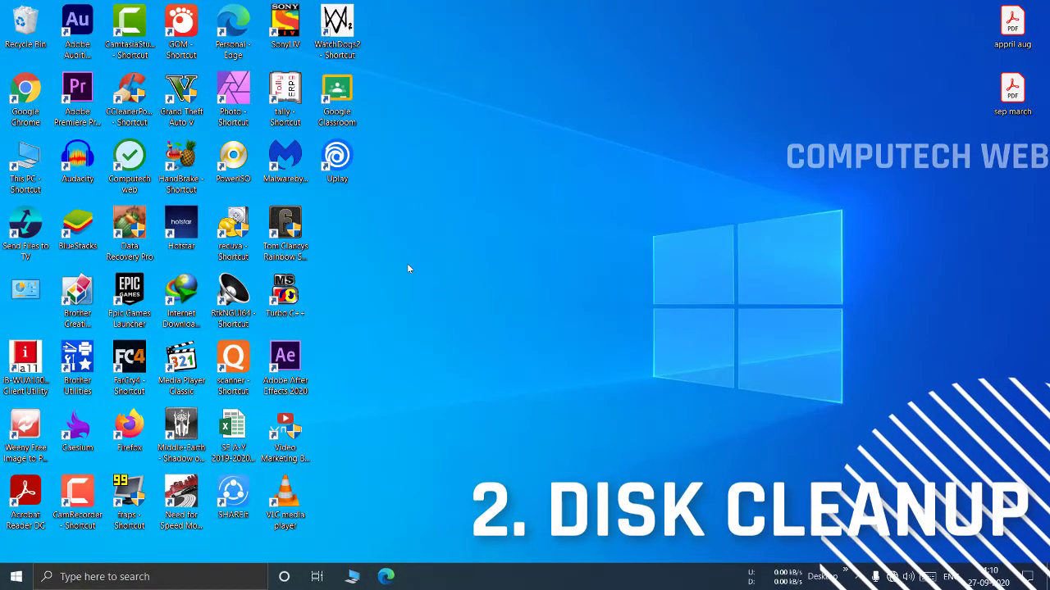
Open Disk Cleanup through a 'disk' search and choose drive (C:) to clean.
{"action": "left_click", "coordinate": [153, 577]}
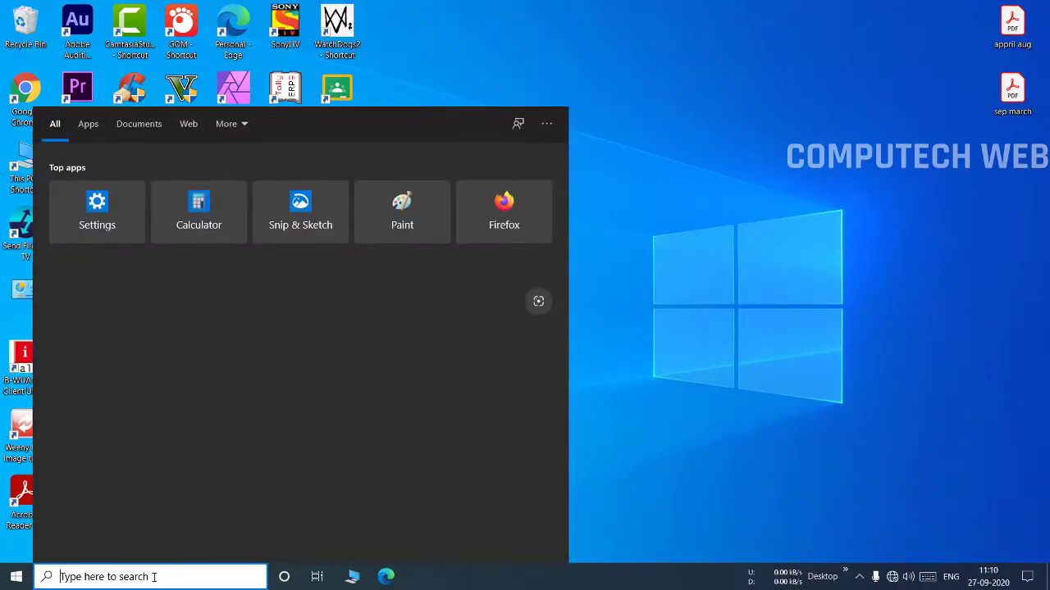
{"action": "type", "text": "disk"}
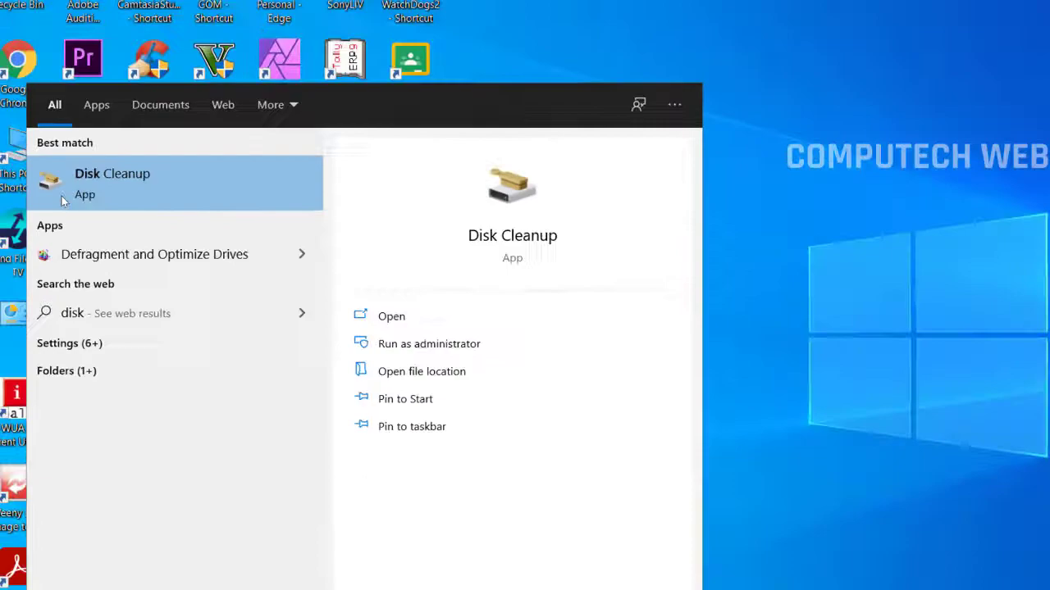
{"action": "left_click", "coordinate": [61, 196]}
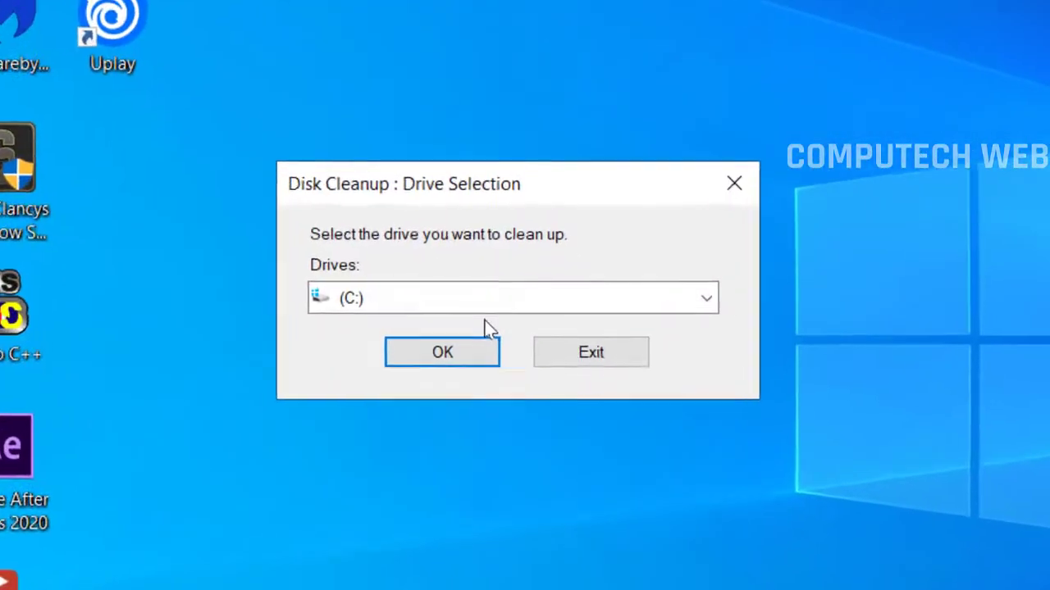
{"action": "left_click", "coordinate": [563, 303]}
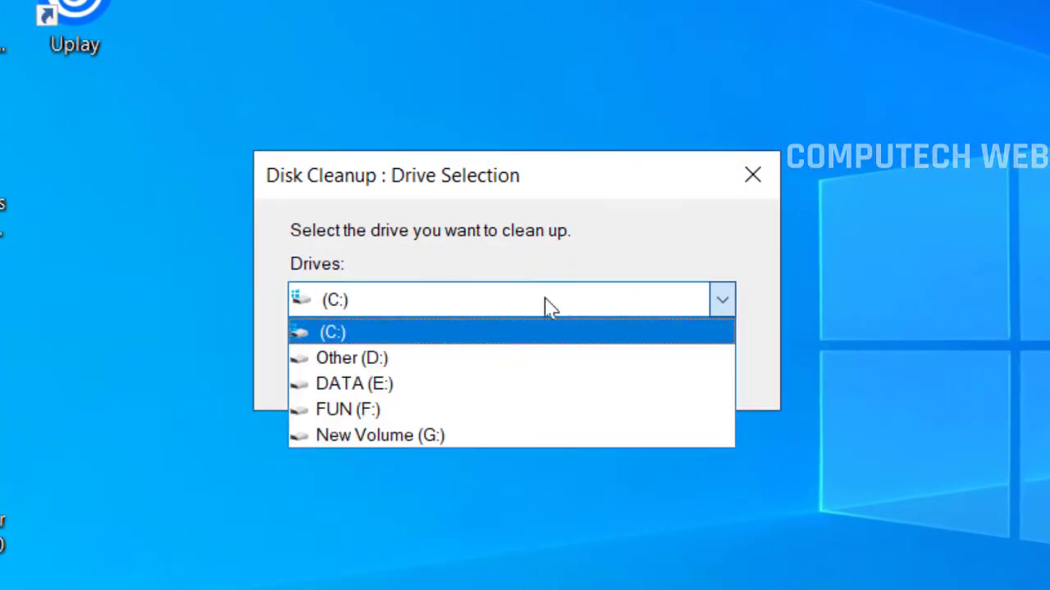
{"action": "left_click", "coordinate": [335, 333]}
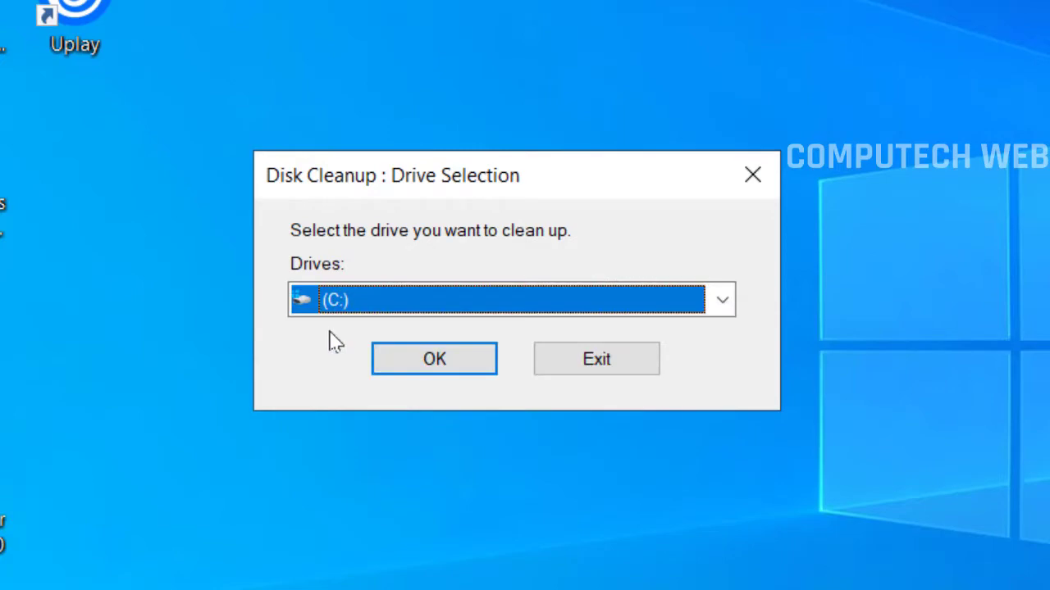
Permanently delete about 3.71 GB from (C:), including Temporary files and Thumbnails.
{"action": "left_click", "coordinate": [435, 361]}
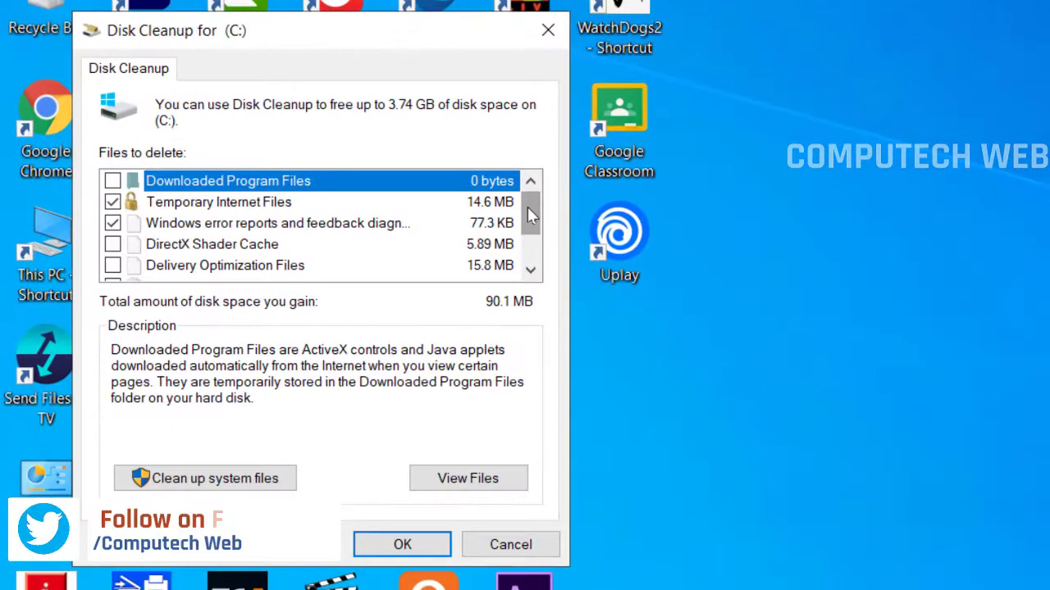
{"action": "left_click_drag", "start_coordinate": [287, 142], "coordinate": [289, 158]}
{"action": "left_click_drag", "start_coordinate": [530, 235], "coordinate": [499, 235]}
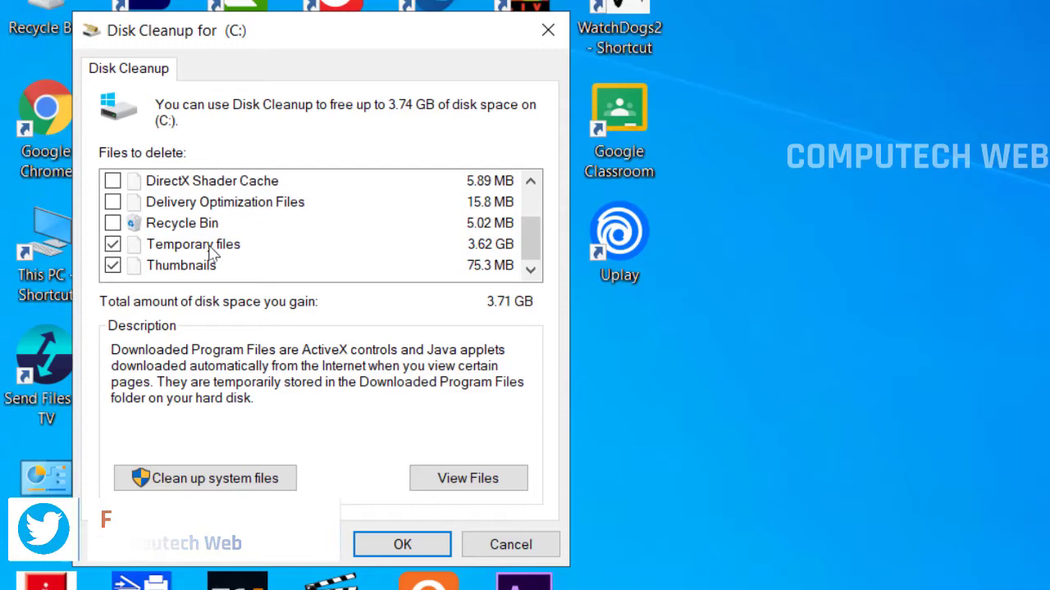
{"action": "scroll", "coordinate": [132, 206], "scroll_direction": "up", "scroll_amount": 1}
{"action": "scroll", "coordinate": [148, 223], "scroll_direction": "down", "scroll_amount": 1}
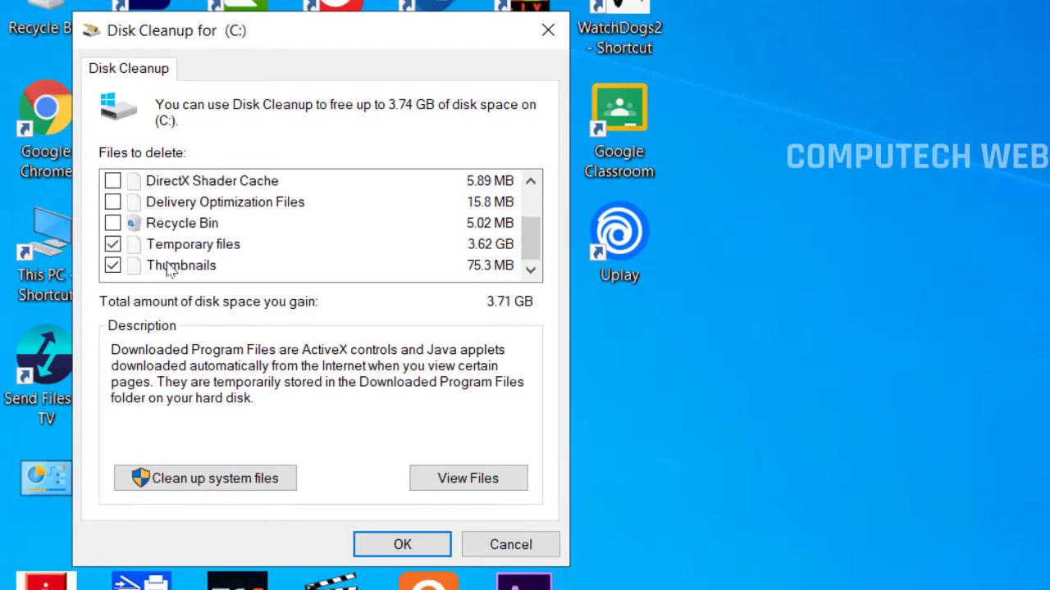
{"action": "left_click", "coordinate": [407, 555]}
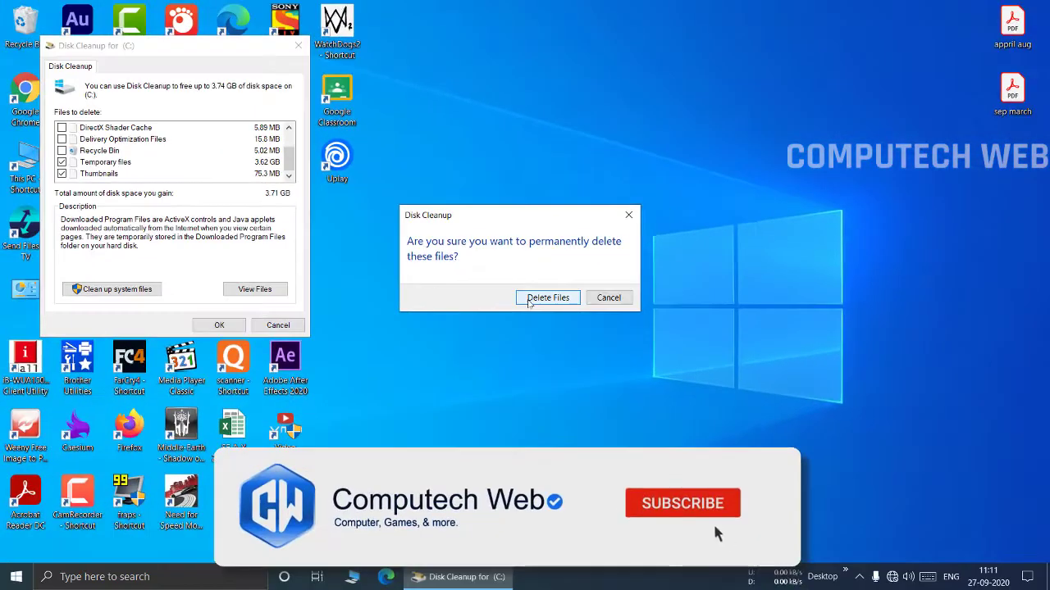
{"action": "left_click", "coordinate": [528, 373]}
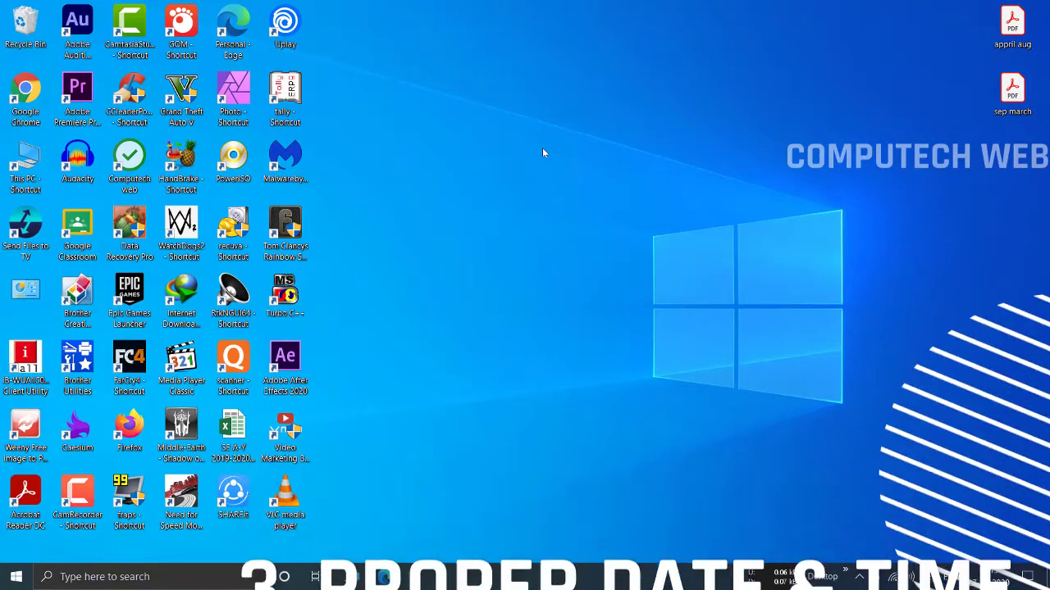
Refresh the desktop and set the time zone to (UTC+05:30) Chennai, Kolkata, Mumbai, New Delhi.
{"action": "right_click", "coordinate": [542, 153]}
{"action": "left_click", "coordinate": [543, 210]}
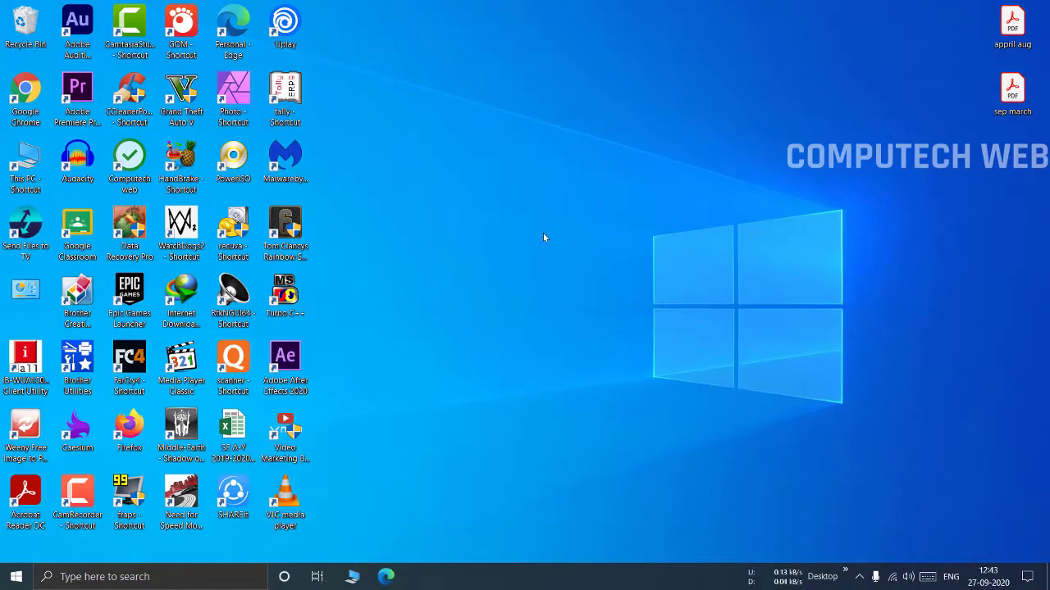
{"action": "left_click", "coordinate": [188, 578]}
{"action": "type", "text": "time"}
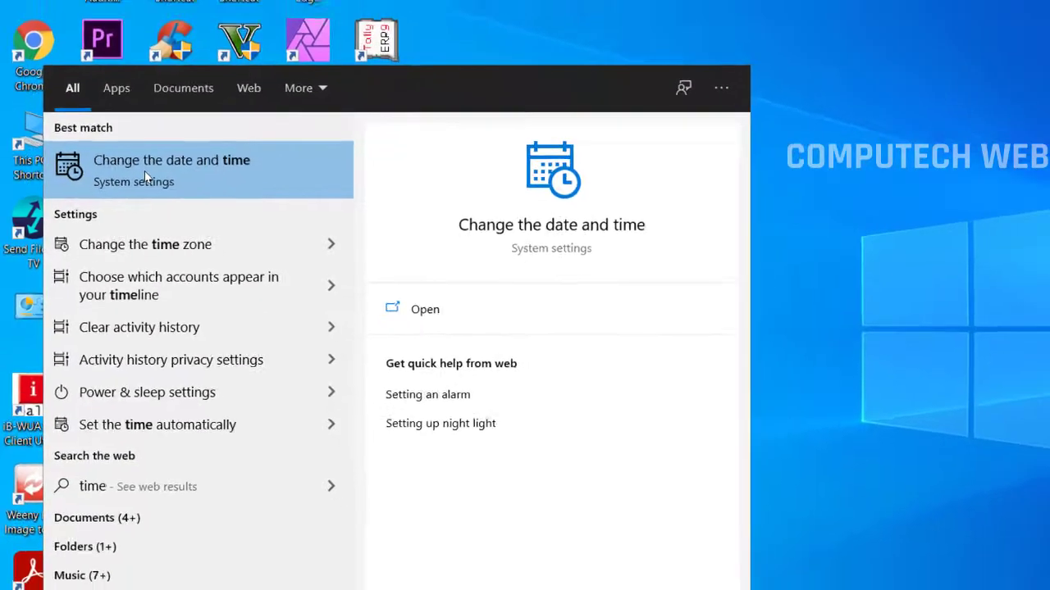
{"action": "left_click", "coordinate": [173, 162]}
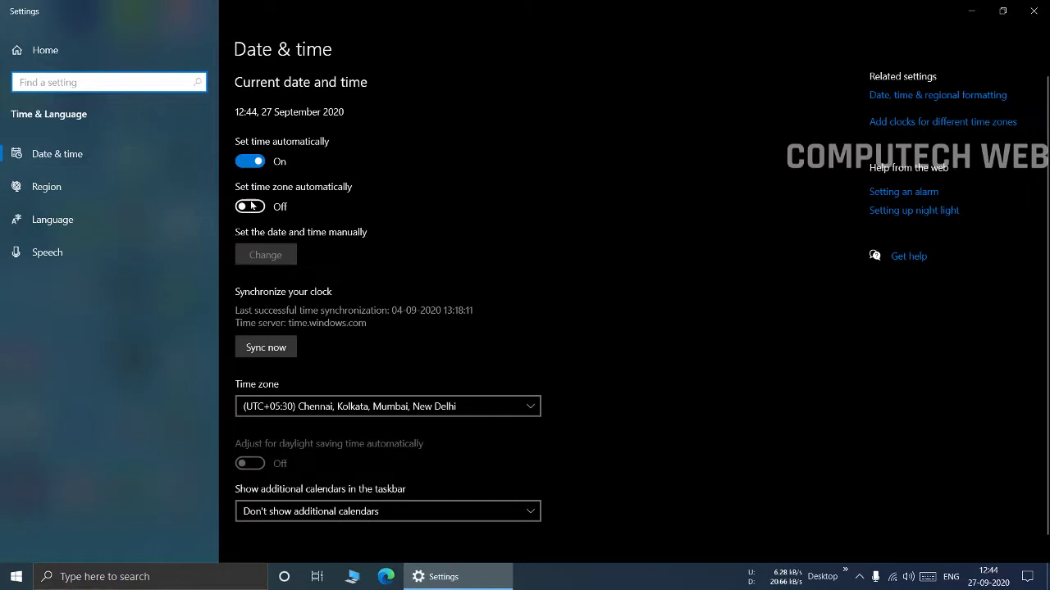
{"action": "scroll", "coordinate": [339, 383], "scroll_direction": "down", "scroll_amount": 1}
{"action": "left_click", "coordinate": [346, 385]}
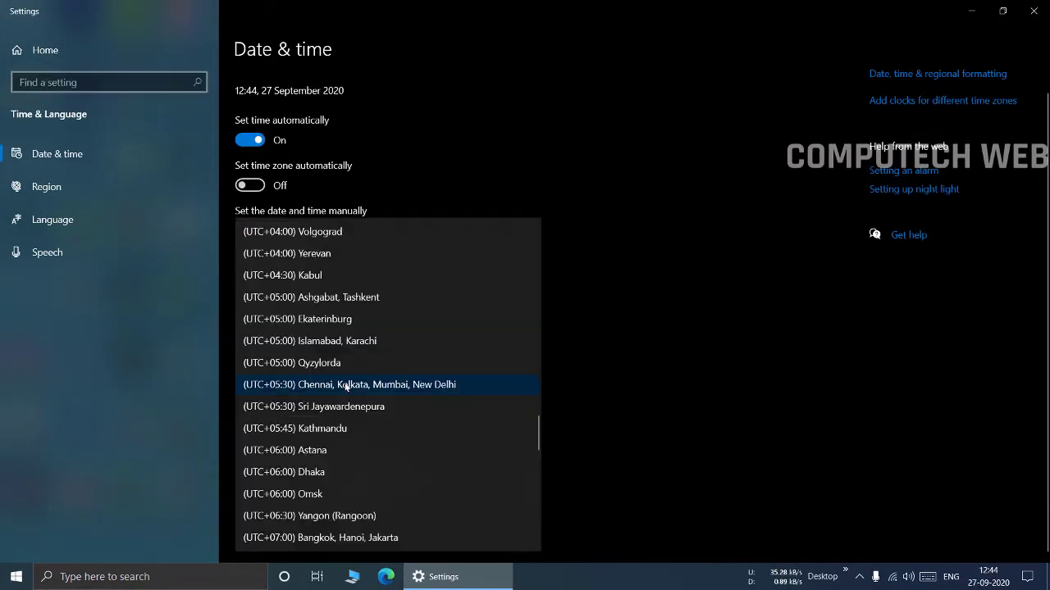
{"action": "left_click", "coordinate": [309, 386]}
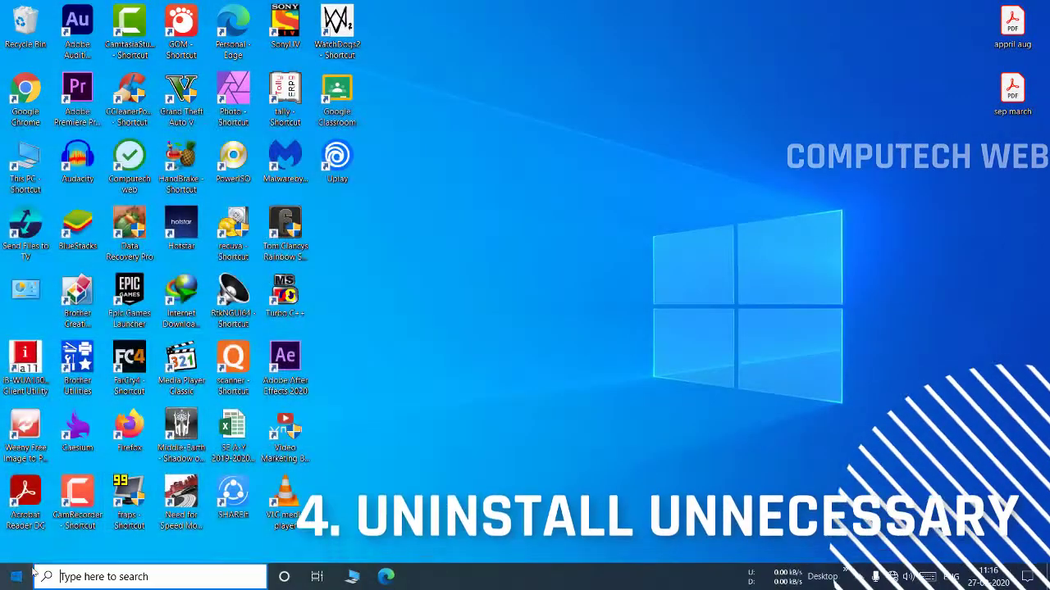
Start uninstalling BlueStacks App Player from the installed apps list in Settings.
{"action": "left_click", "coordinate": [17, 576]}
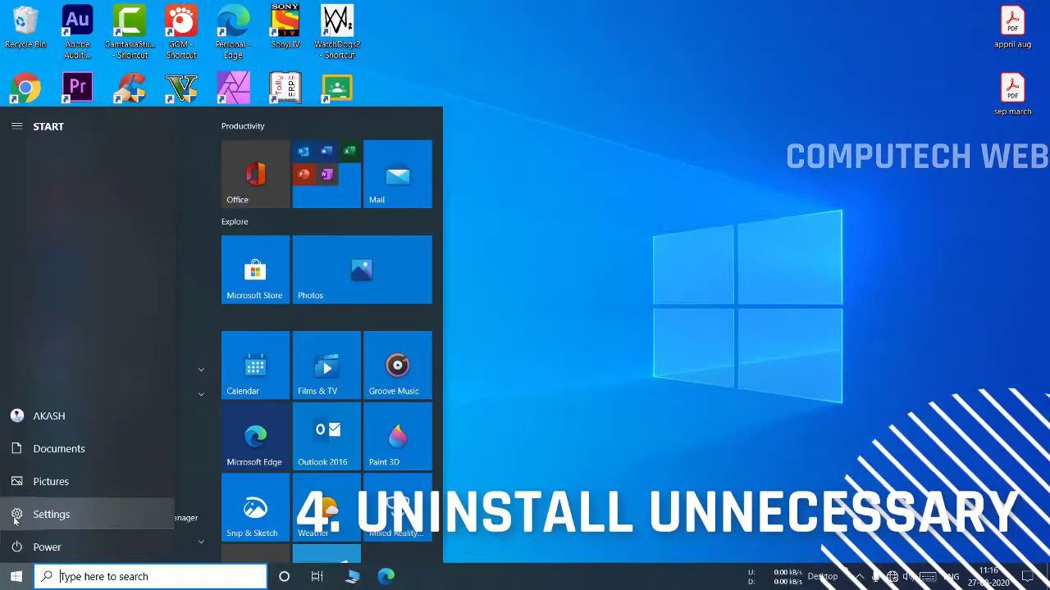
{"action": "left_click", "coordinate": [15, 515]}
{"action": "left_click", "coordinate": [133, 305]}
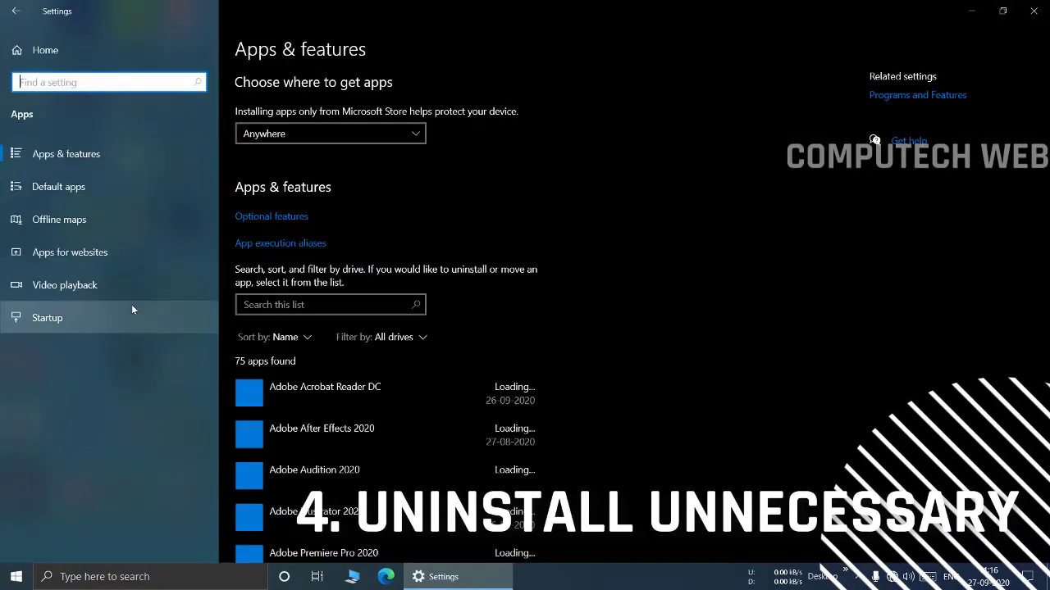
{"action": "scroll", "coordinate": [340, 326], "scroll_direction": "down", "scroll_amount": 5}
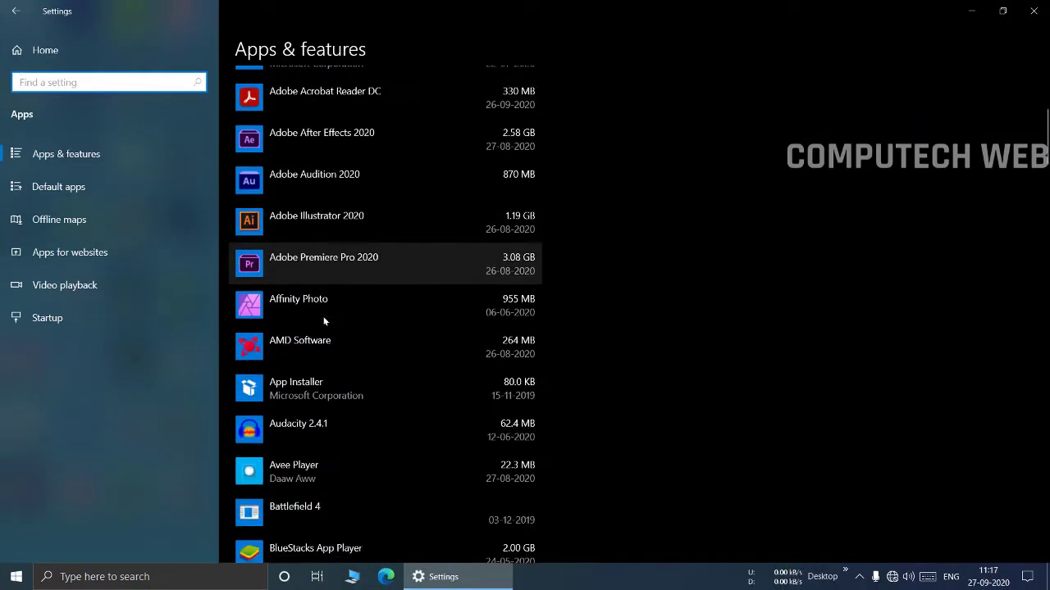
{"action": "scroll", "coordinate": [324, 321], "scroll_direction": "down", "scroll_amount": 5}
{"action": "left_click", "coordinate": [325, 236]}
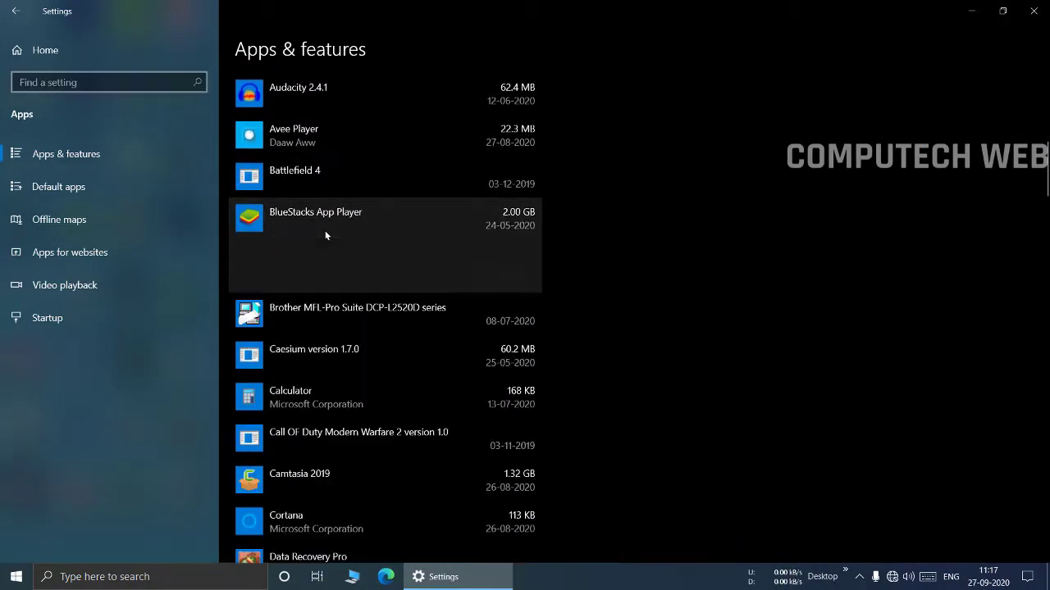
{"action": "left_click", "coordinate": [543, 243]}
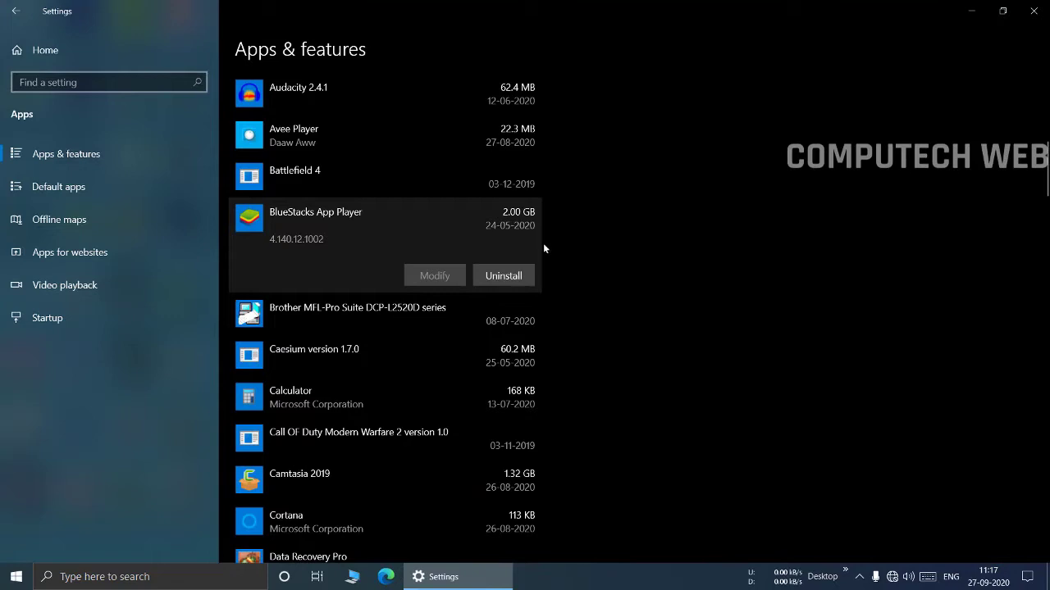
{"action": "scroll", "coordinate": [543, 243], "scroll_direction": "down", "scroll_amount": 3}
{"action": "scroll", "coordinate": [543, 243], "scroll_direction": "down", "scroll_amount": 5}
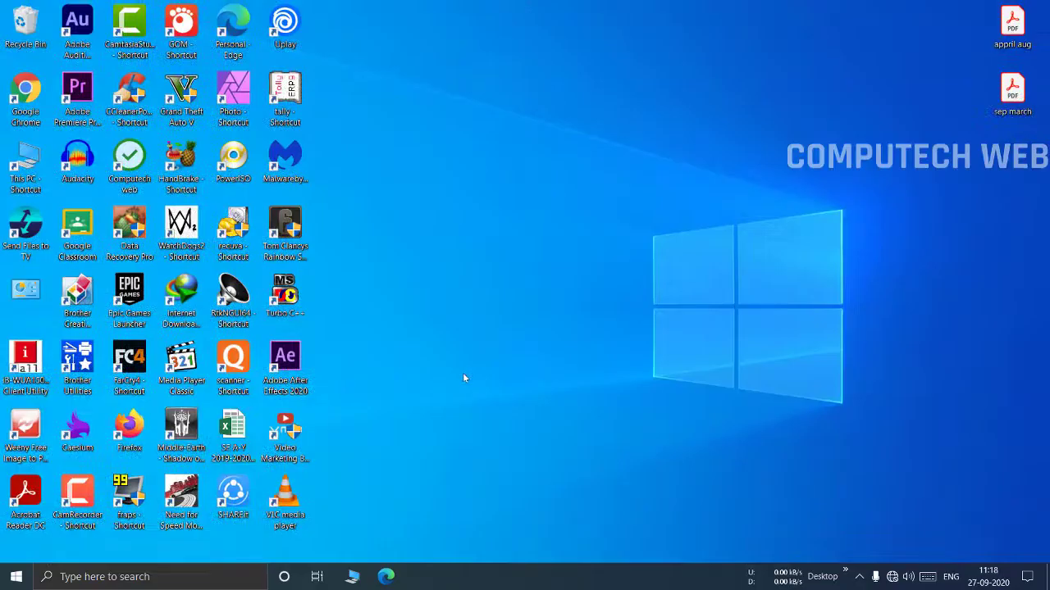
Open the C:\Windows\Temp folder by running 'temp' from the Run box.
{"action": "key", "text": "super+r"}
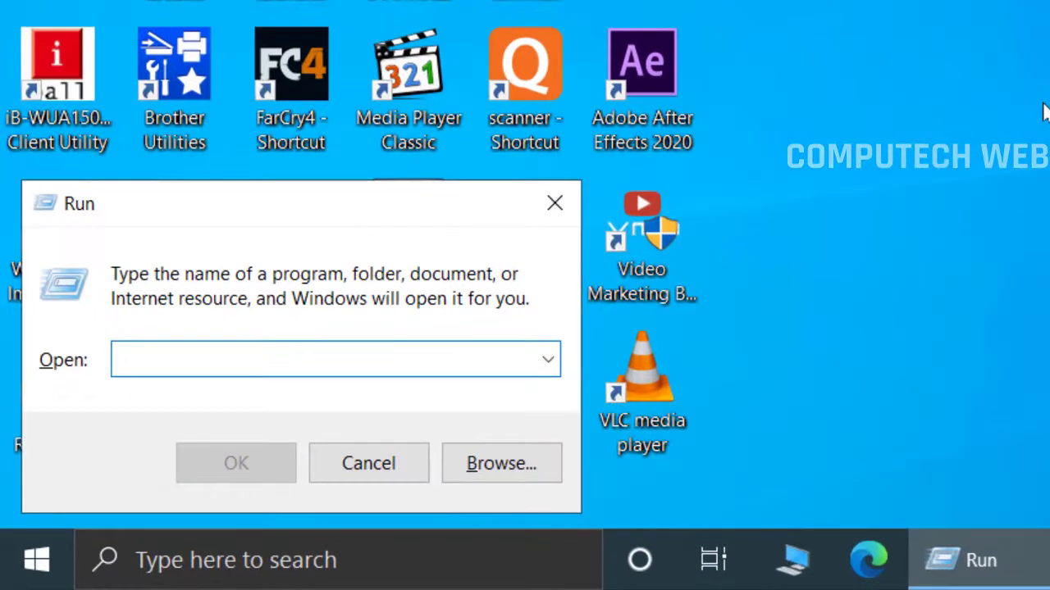
{"action": "type", "text": "temp"}
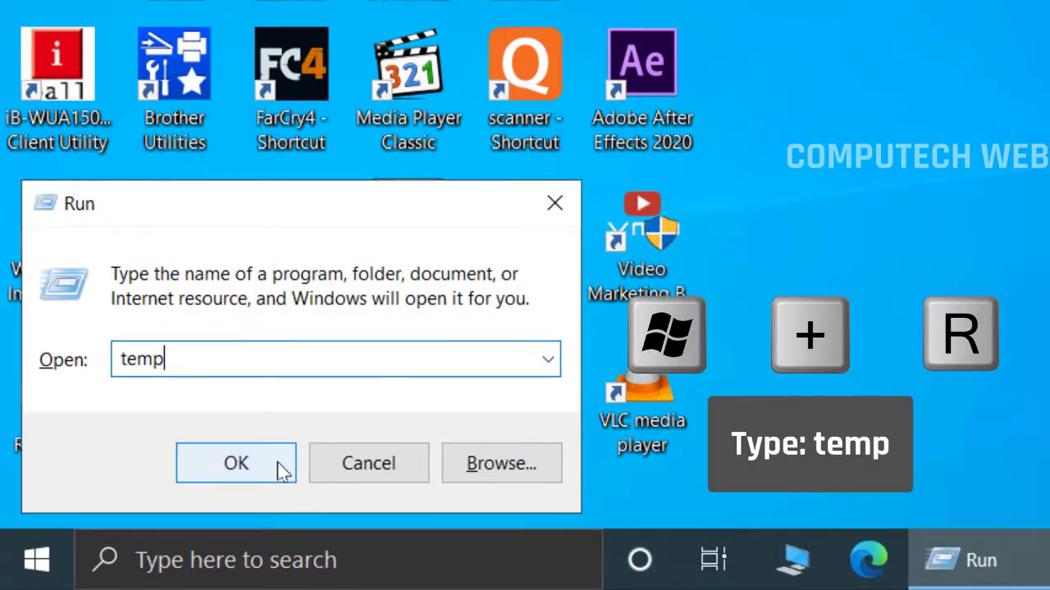
{"action": "left_click", "coordinate": [236, 463]}
Permanently delete all 44 Temp folder items, granting administrator permission for protected folders.
{"action": "scroll", "coordinate": [215, 410], "scroll_direction": "down", "scroll_amount": 5}
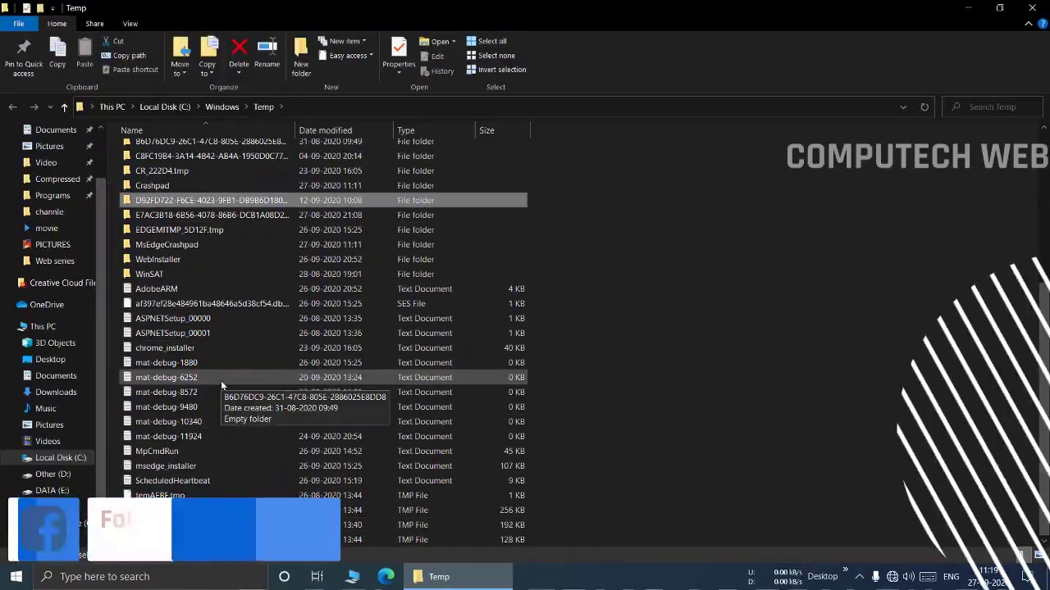
{"action": "scroll", "coordinate": [221, 380], "scroll_direction": "up", "scroll_amount": 6}
{"action": "key", "text": "ctrl+a"}
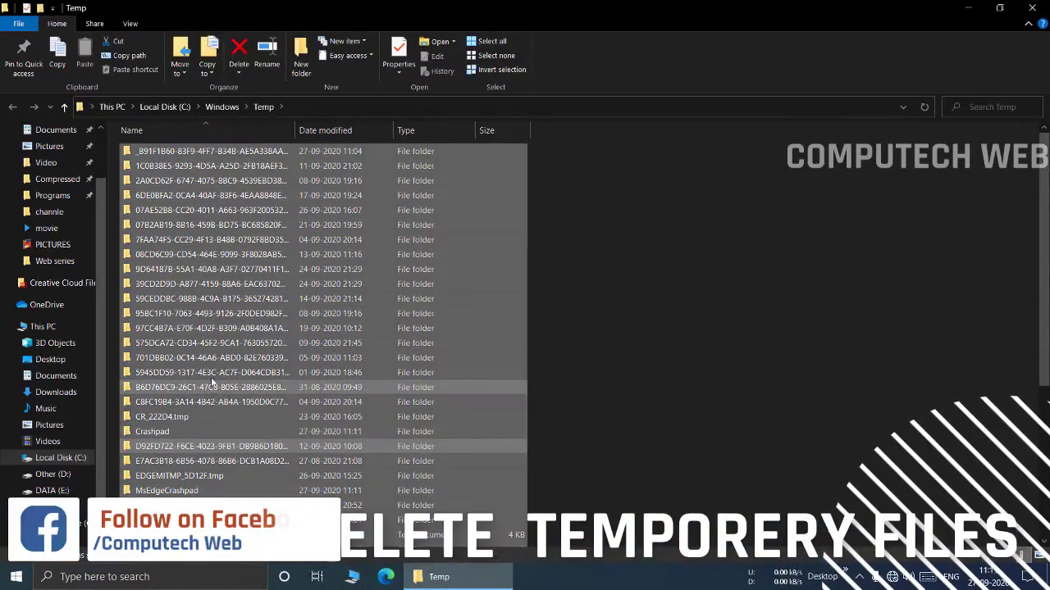
{"action": "key", "text": "shift+Delete"}
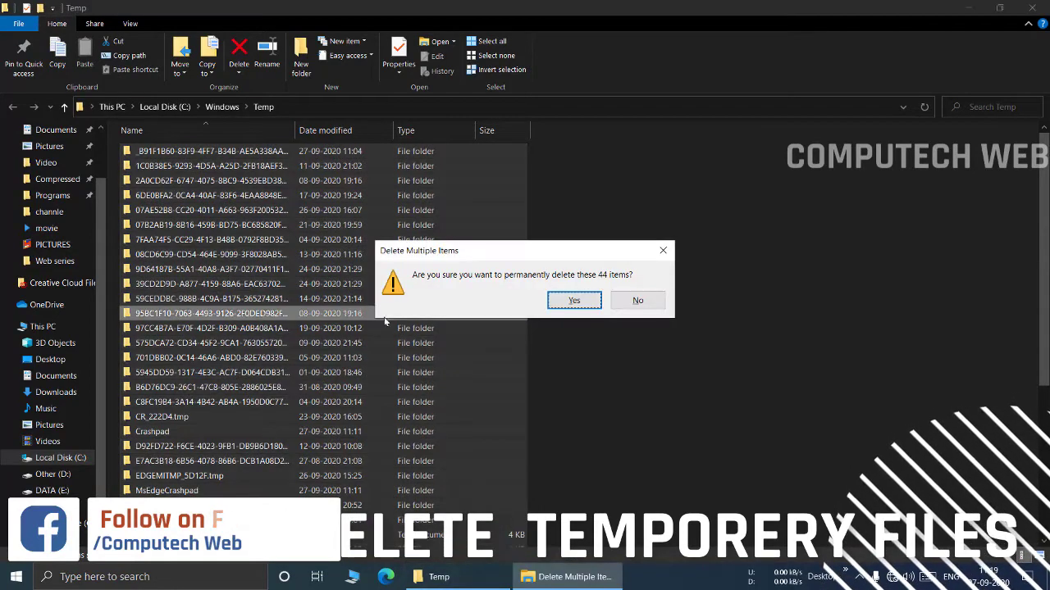
{"action": "left_click", "coordinate": [575, 298]}
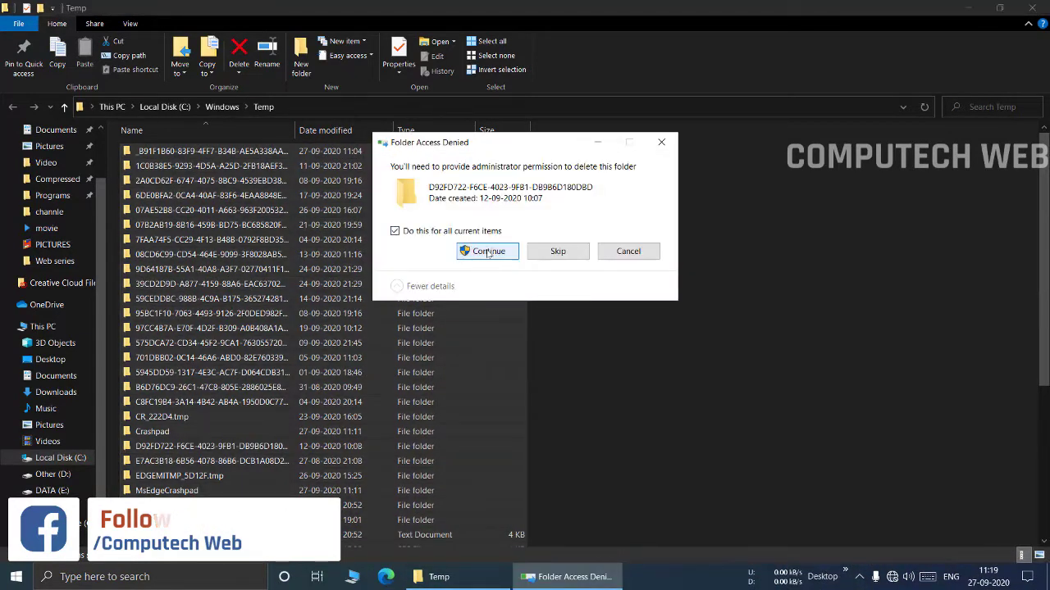
{"action": "left_click", "coordinate": [488, 252]}
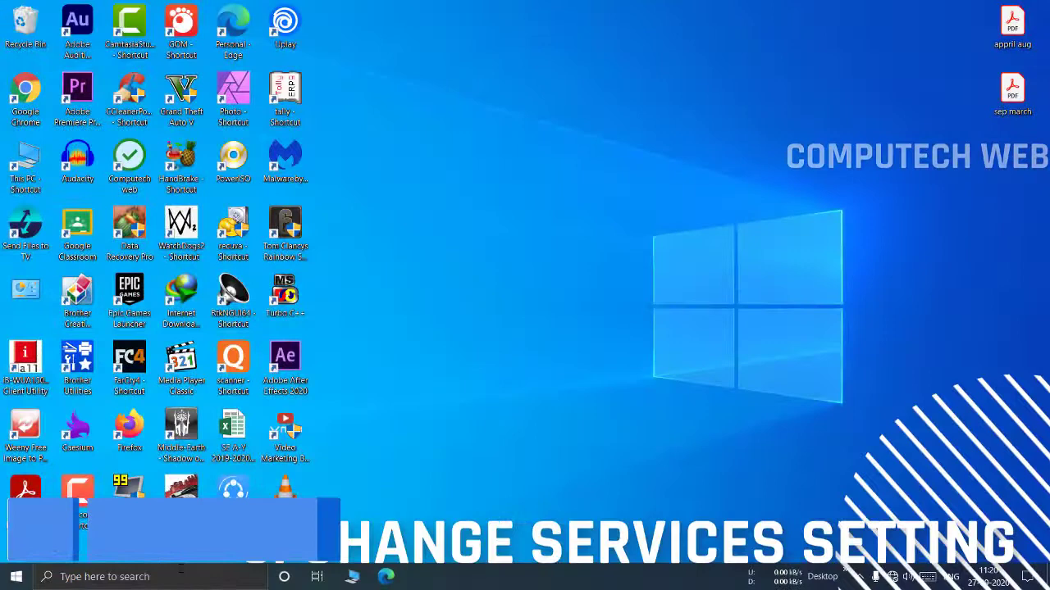
Open the Services app through a 'ser' search and locate Windows Update.
{"action": "left_click", "coordinate": [181, 566]}
{"action": "type", "text": "ser"}
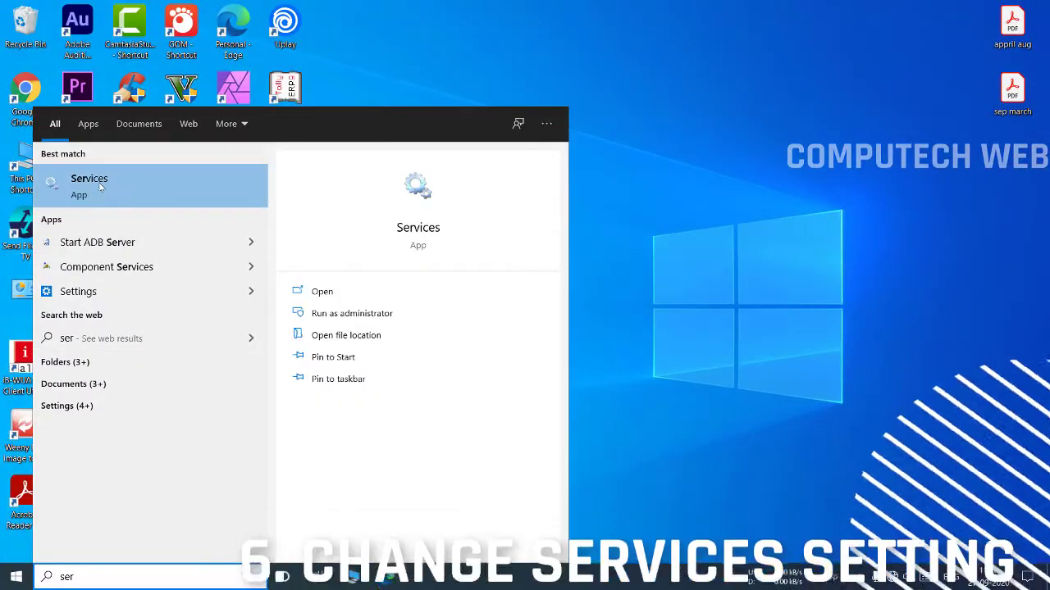
{"action": "left_click", "coordinate": [100, 187]}
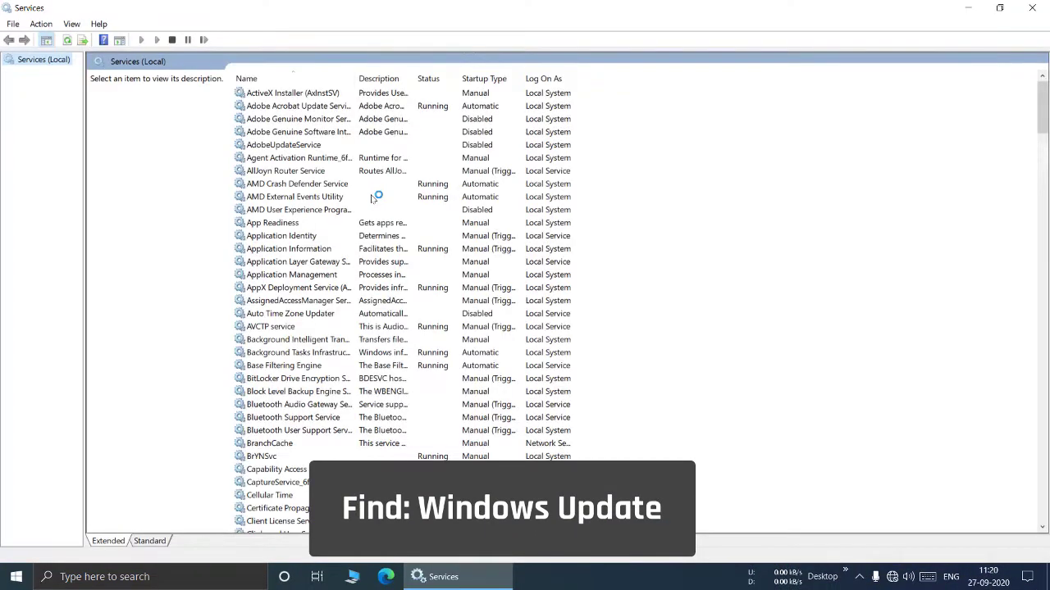
{"action": "scroll", "coordinate": [373, 197], "scroll_direction": "down", "scroll_amount": 14}
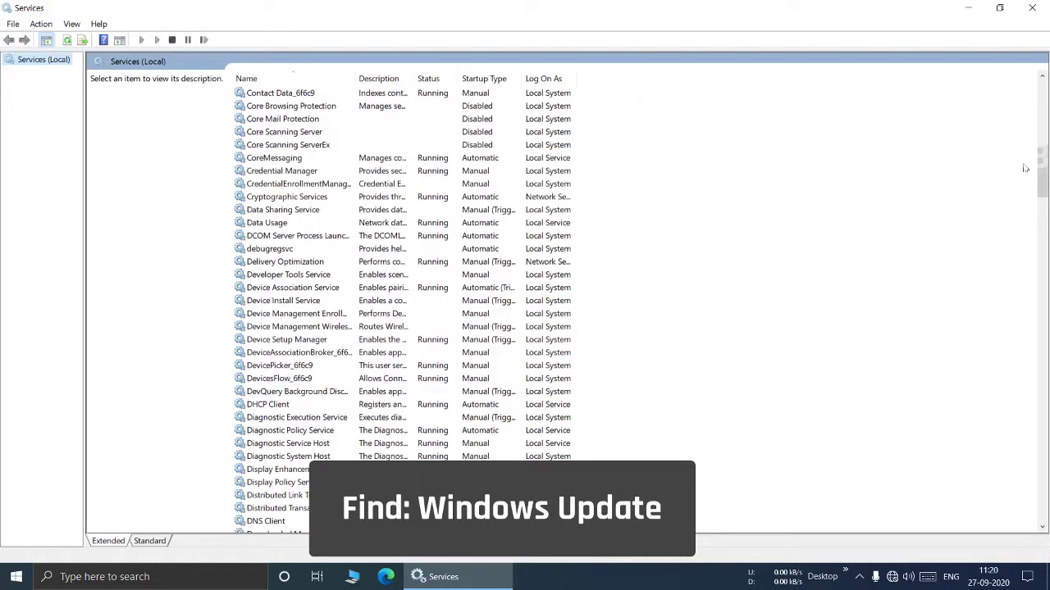
{"action": "left_click_drag", "start_coordinate": [1041, 170], "coordinate": [1041, 386]}
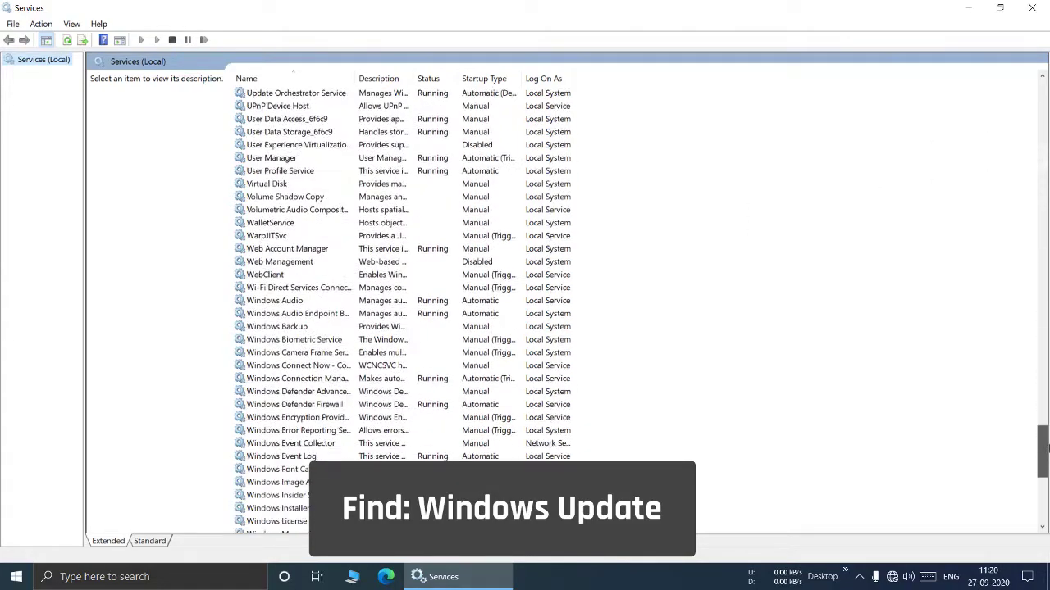
{"action": "scroll", "coordinate": [307, 428], "scroll_direction": "down", "scroll_amount": 10}
{"action": "scroll", "coordinate": [307, 427], "scroll_direction": "up", "scroll_amount": 1}
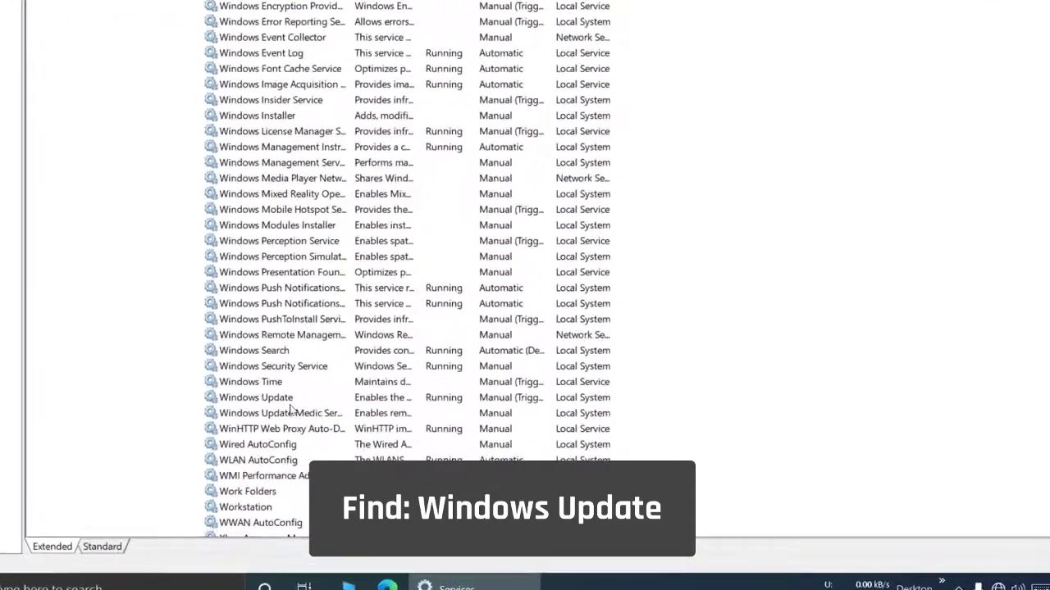
Change the Windows Update service's startup type from Manual to Automatic.
{"action": "left_click", "coordinate": [292, 401]}
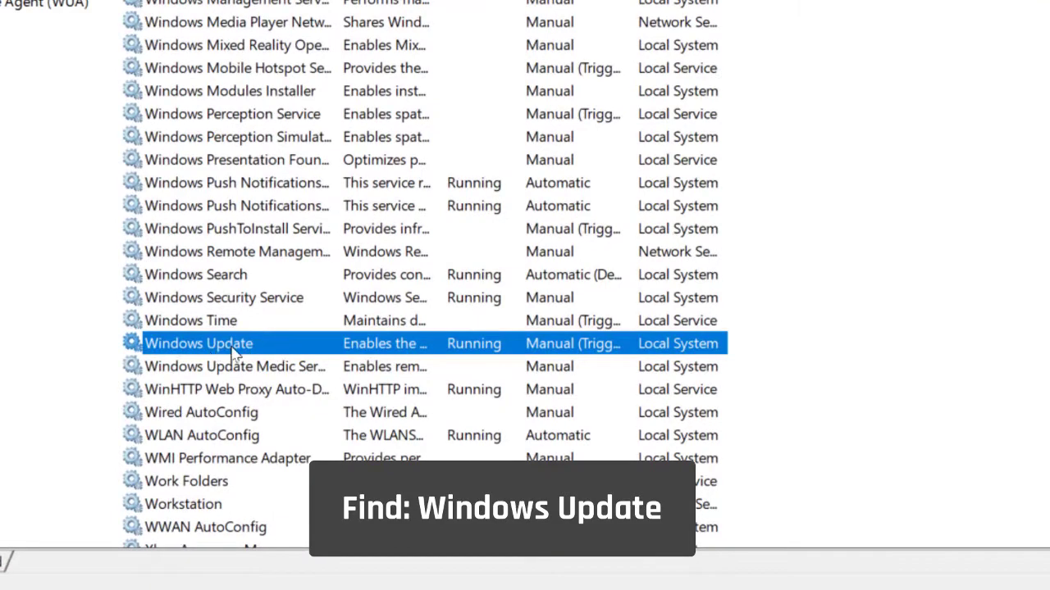
{"action": "right_click", "coordinate": [234, 351]}
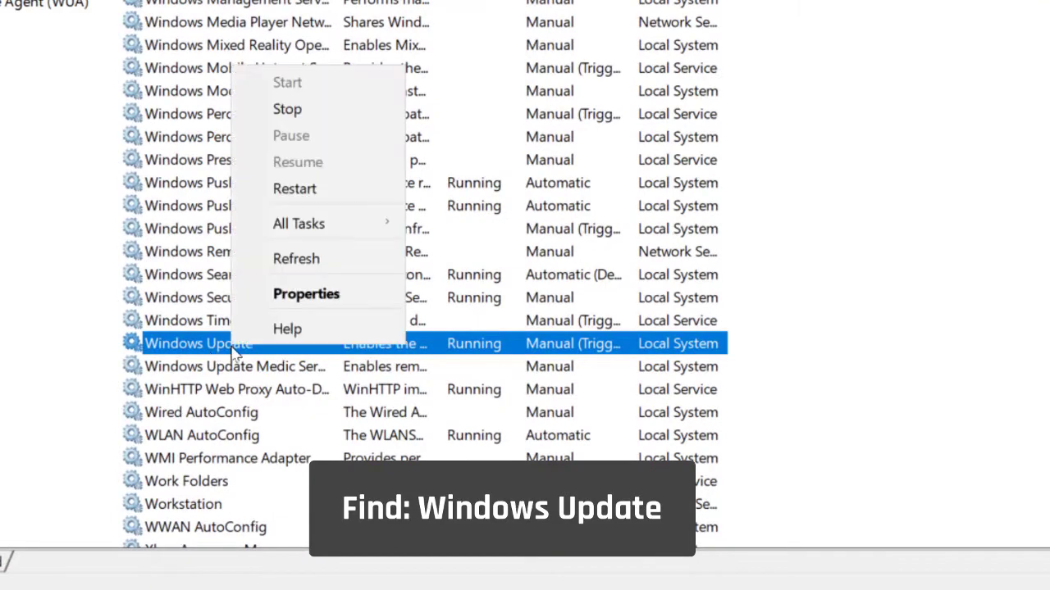
{"action": "left_click", "coordinate": [242, 297]}
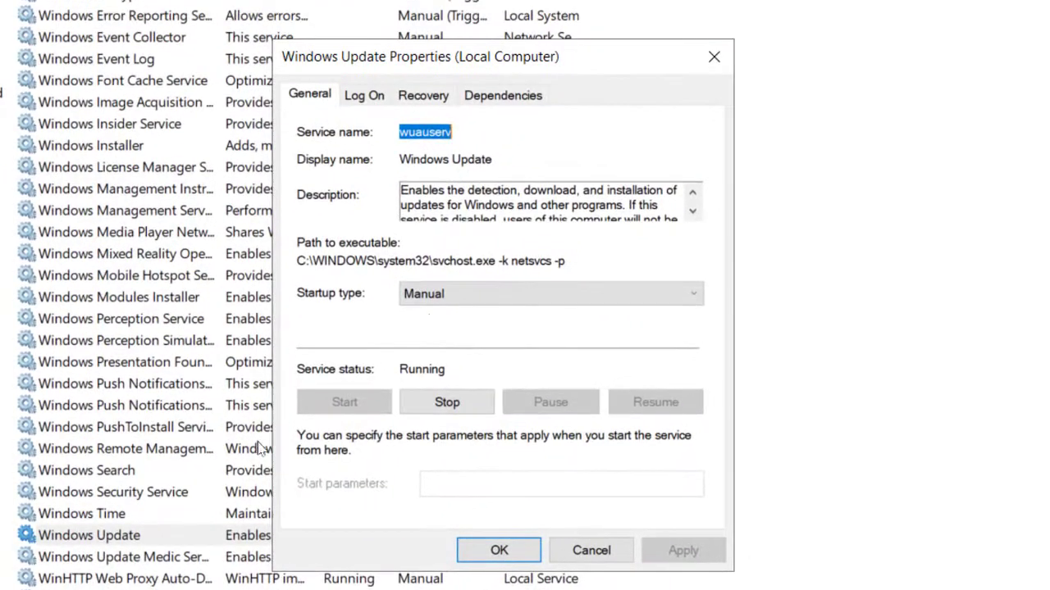
{"action": "left_click", "coordinate": [459, 305]}
{"action": "left_click", "coordinate": [422, 328]}
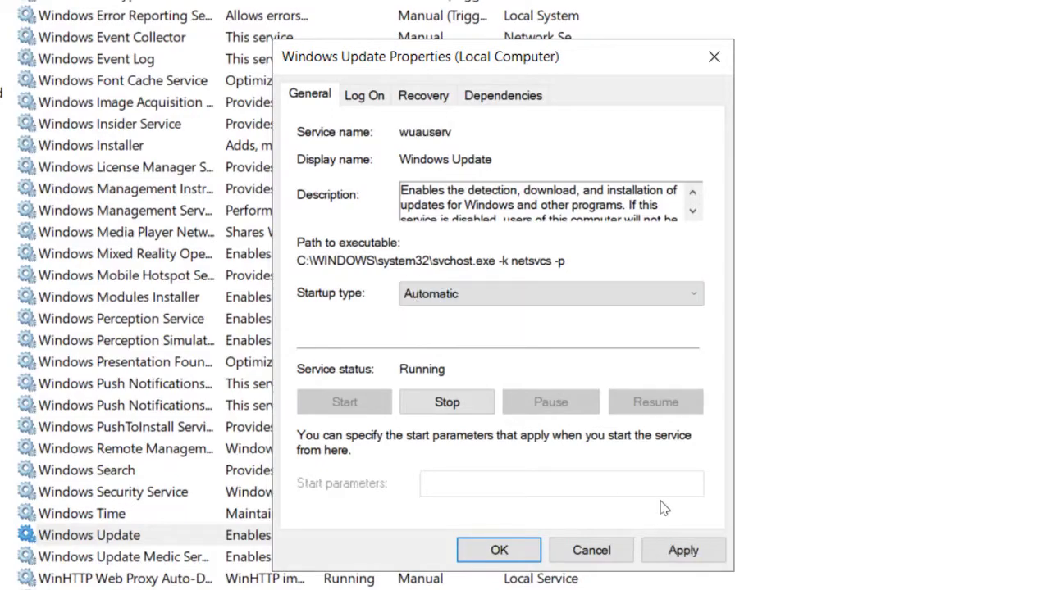
{"action": "left_click", "coordinate": [696, 555]}
Set the Windows Event Log service's startup type to Automatic and apply it.
{"action": "left_click", "coordinate": [498, 550]}
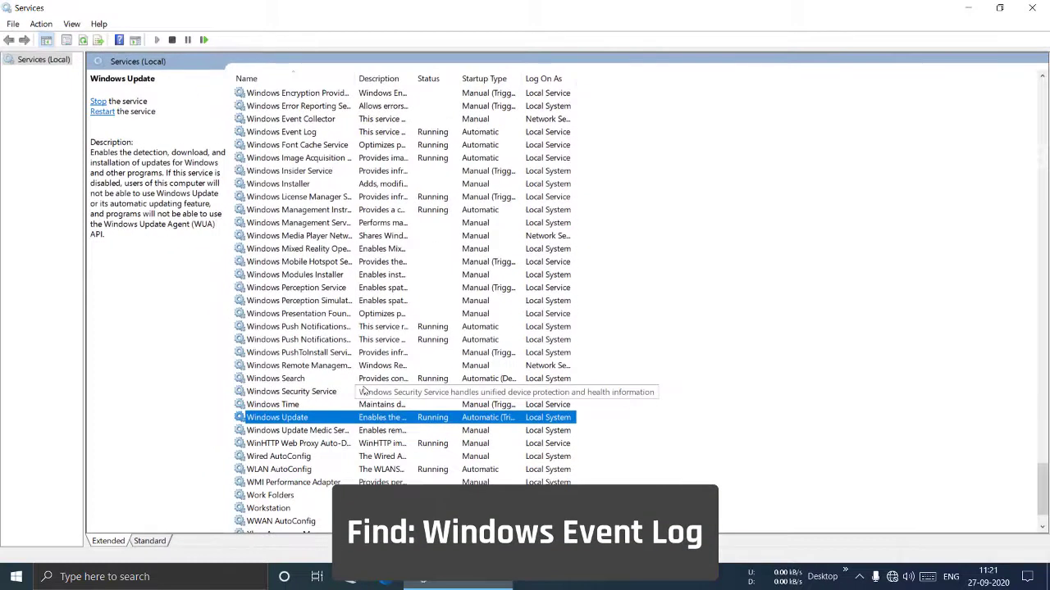
{"action": "scroll", "coordinate": [362, 391], "scroll_direction": "up", "scroll_amount": 3}
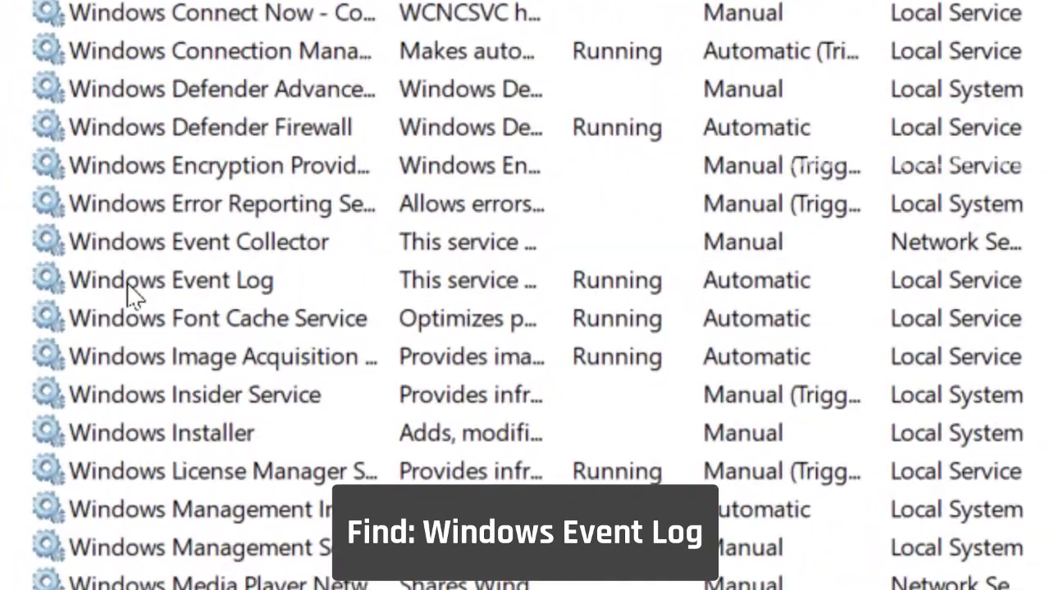
{"action": "left_click", "coordinate": [283, 263]}
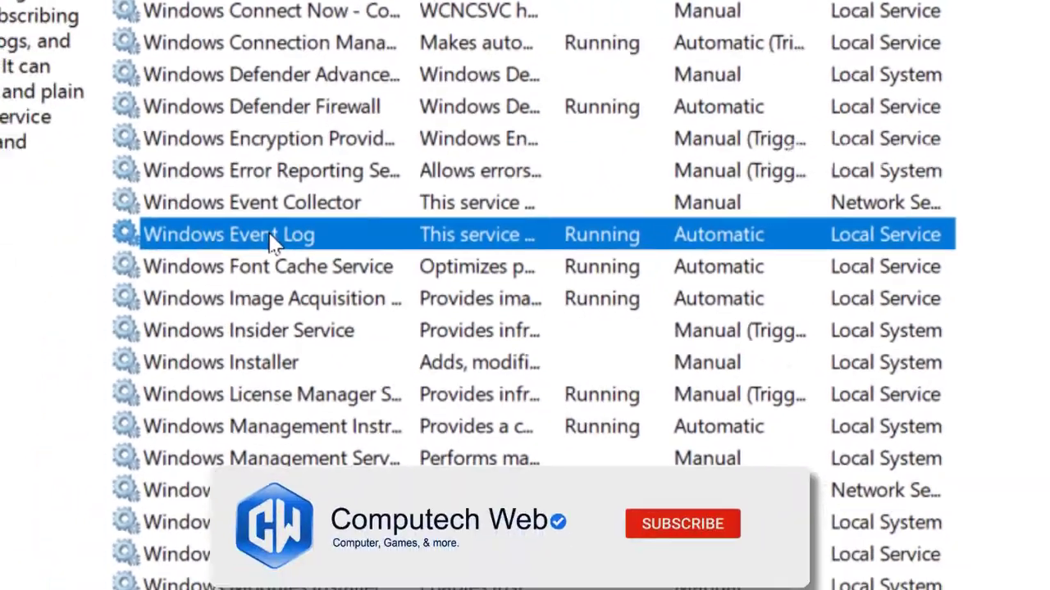
{"action": "right_click", "coordinate": [217, 281]}
{"action": "left_click", "coordinate": [261, 586]}
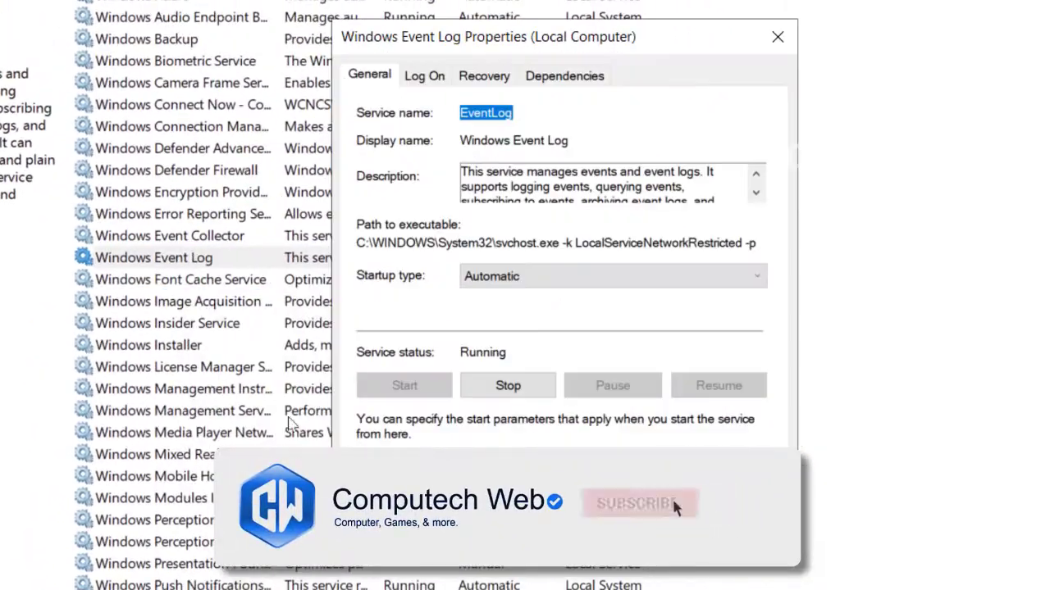
{"action": "left_click", "coordinate": [490, 276]}
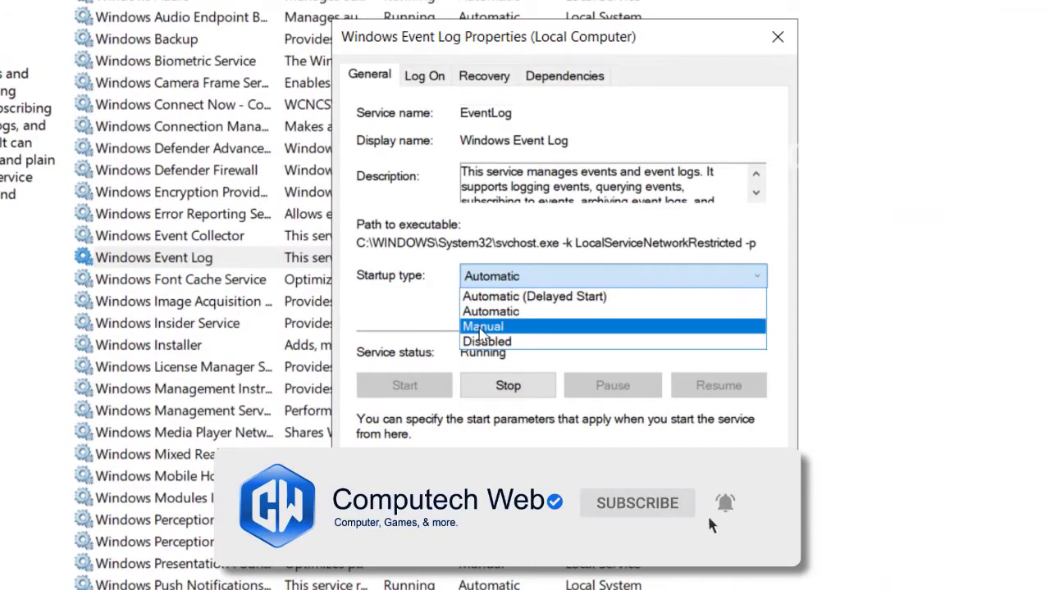
{"action": "left_click", "coordinate": [502, 314]}
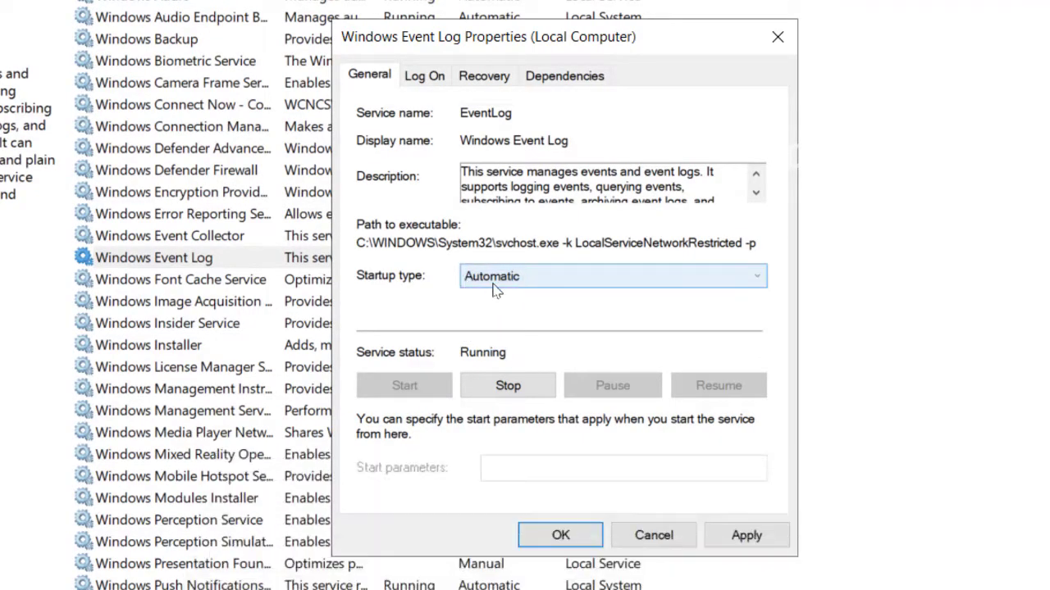
{"action": "left_click", "coordinate": [742, 539]}
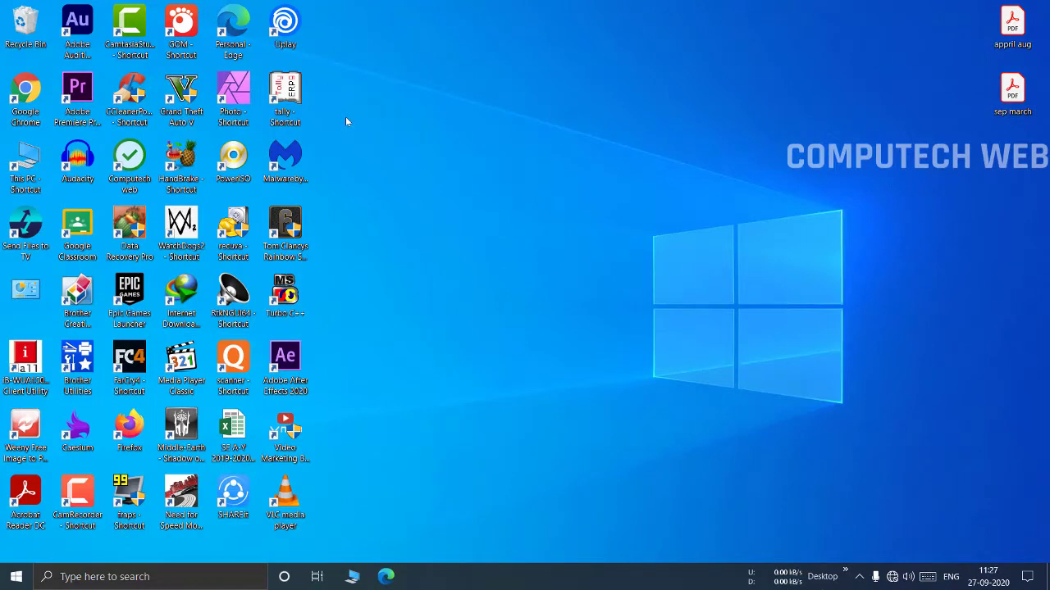
Open Defragment and Optimize Drives through a 'defr' search.
{"action": "left_click", "coordinate": [104, 576]}
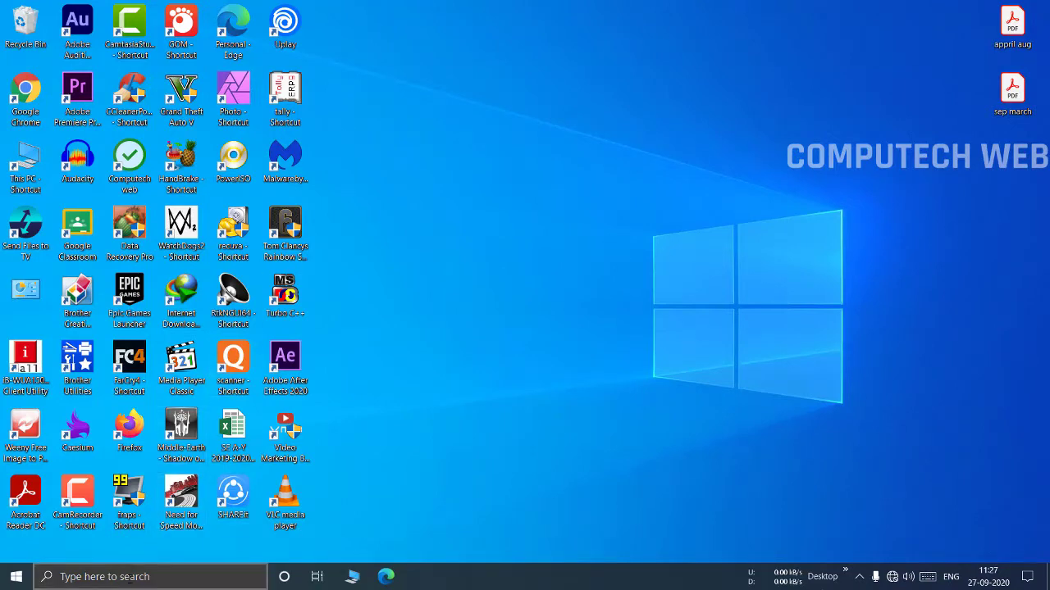
{"action": "type", "text": "defr"}
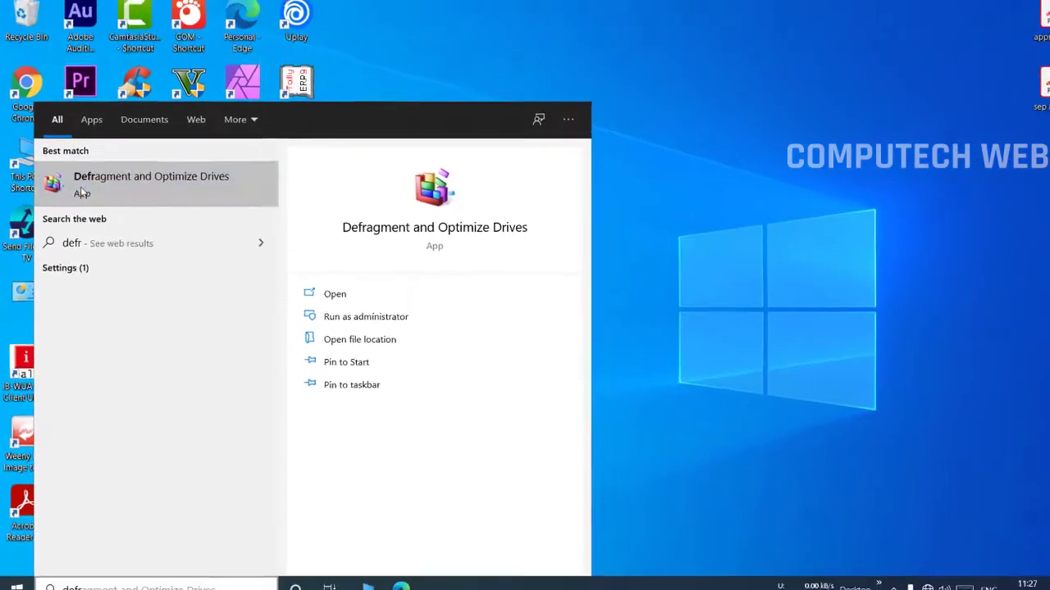
{"action": "left_click", "coordinate": [135, 171]}
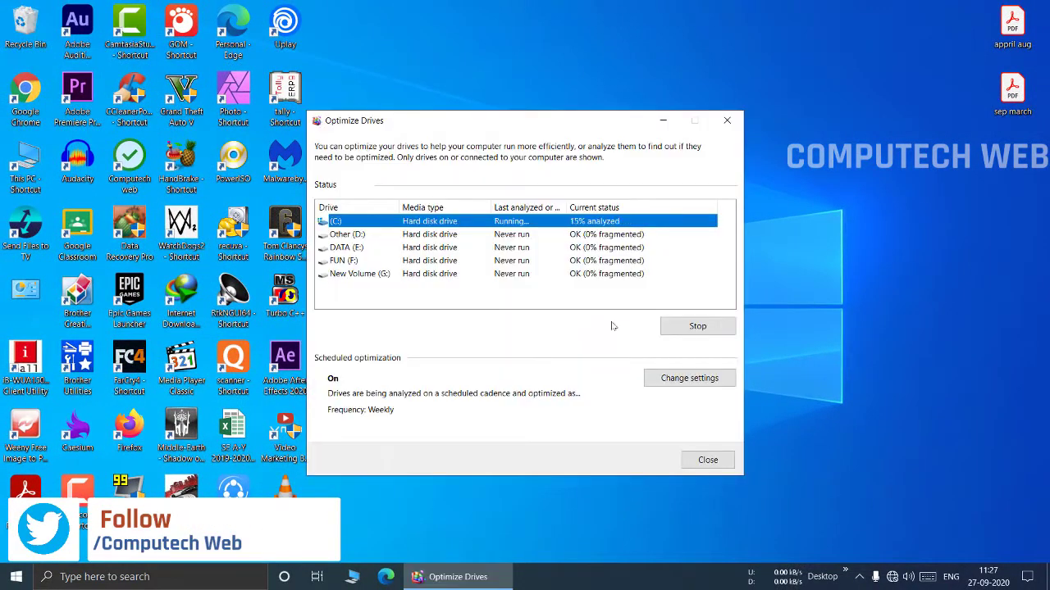
Analyze drives Other (D:), DATA (E:), FUN (F:) and New Volume (G:).
{"action": "left_click", "coordinate": [580, 235]}
{"action": "left_click", "coordinate": [613, 325]}
{"action": "left_click", "coordinate": [581, 248]}
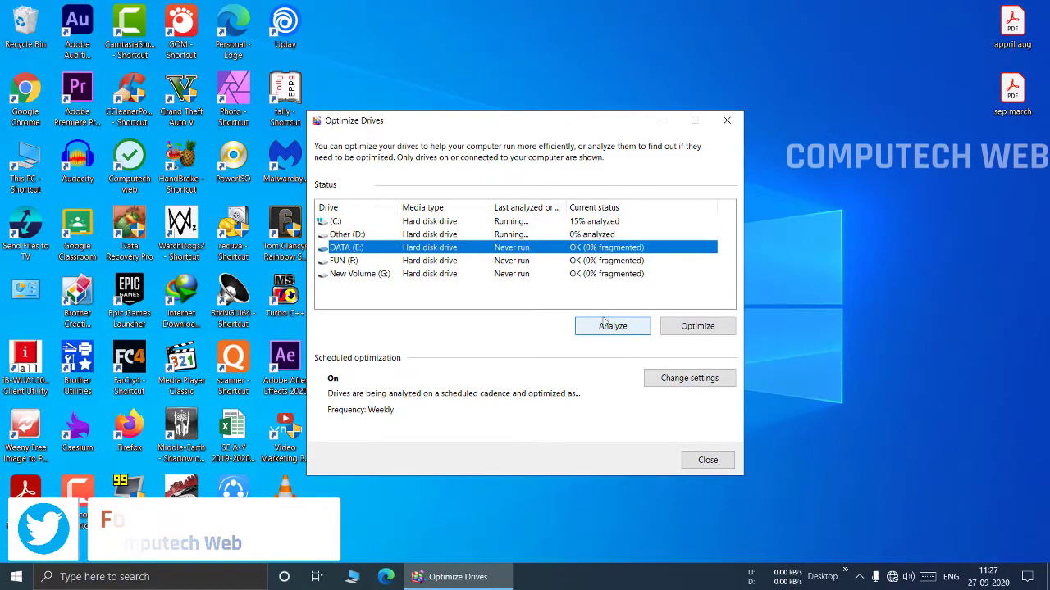
{"action": "left_click", "coordinate": [613, 325]}
{"action": "left_click", "coordinate": [580, 261]}
{"action": "left_click", "coordinate": [613, 326]}
{"action": "left_click", "coordinate": [581, 274]}
{"action": "left_click", "coordinate": [612, 326]}
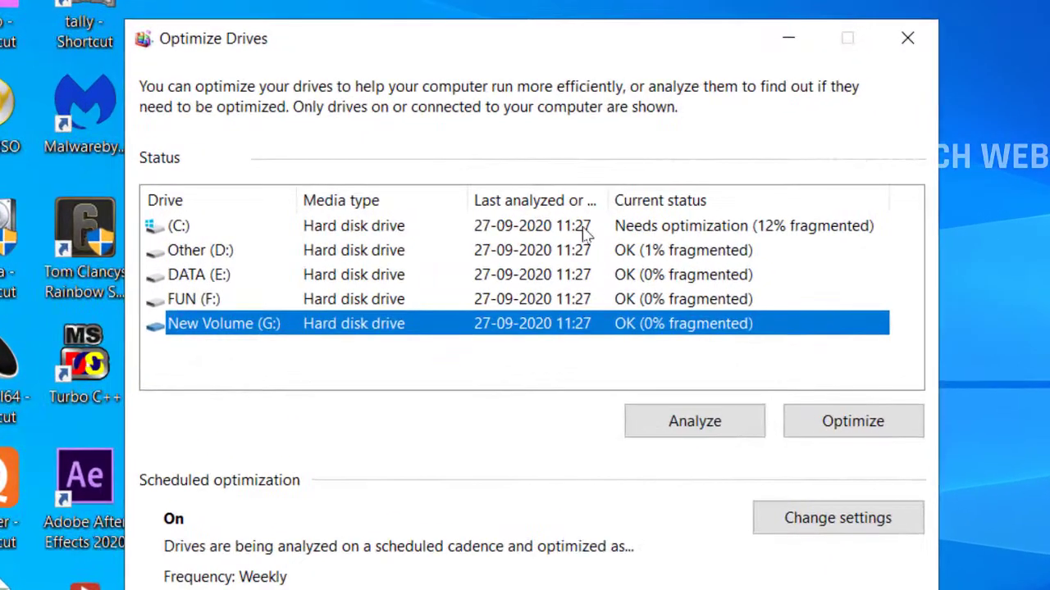
Optimize drives (C:) and Other (D:), then check (C:)'s defragmentation progress.
{"action": "left_click", "coordinate": [554, 223]}
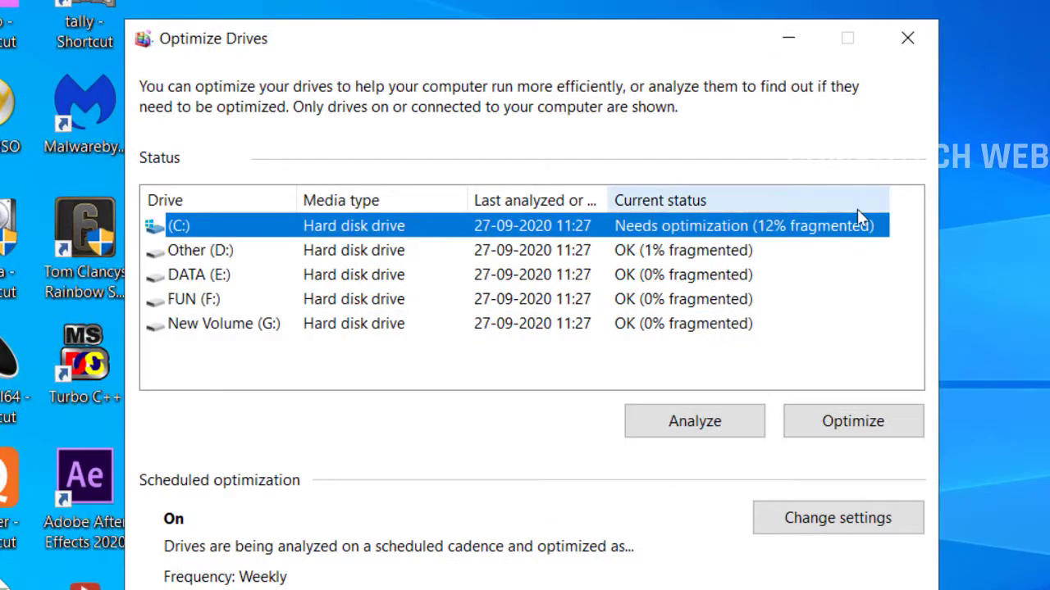
{"action": "left_click", "coordinate": [814, 434]}
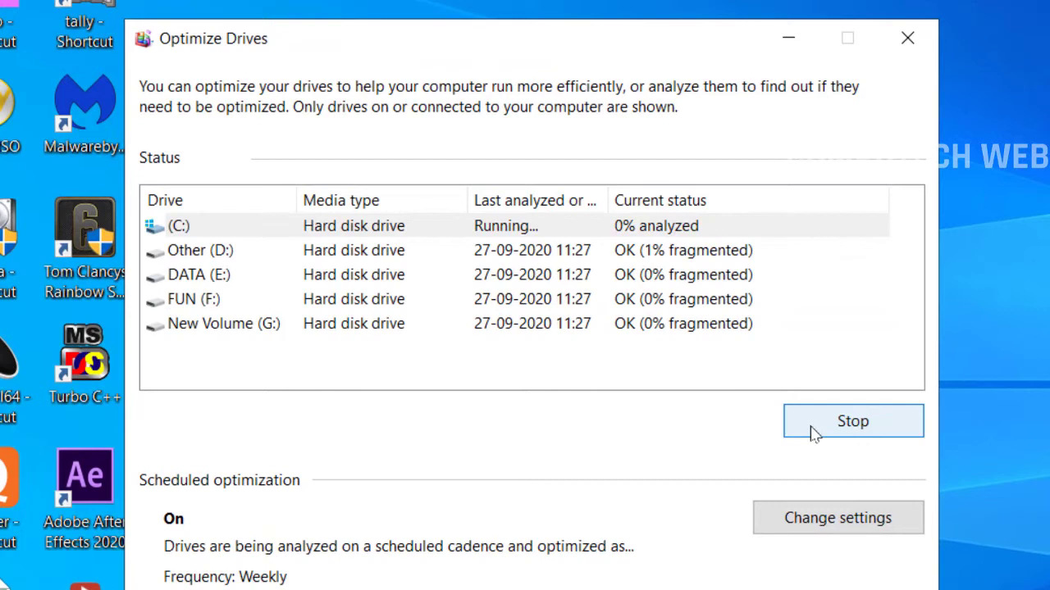
{"action": "left_click", "coordinate": [654, 253]}
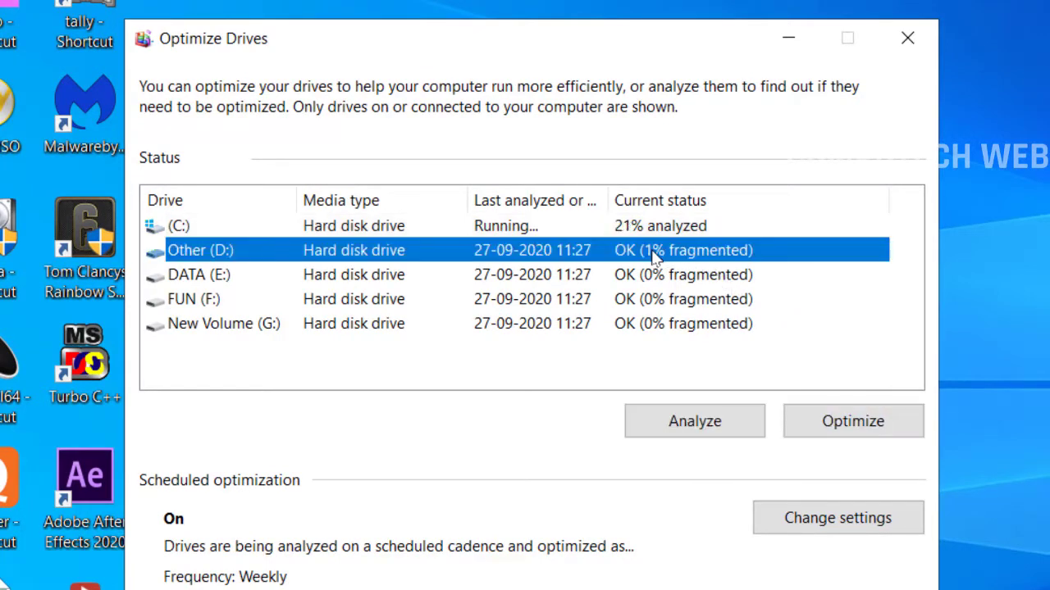
{"action": "left_click", "coordinate": [827, 432]}
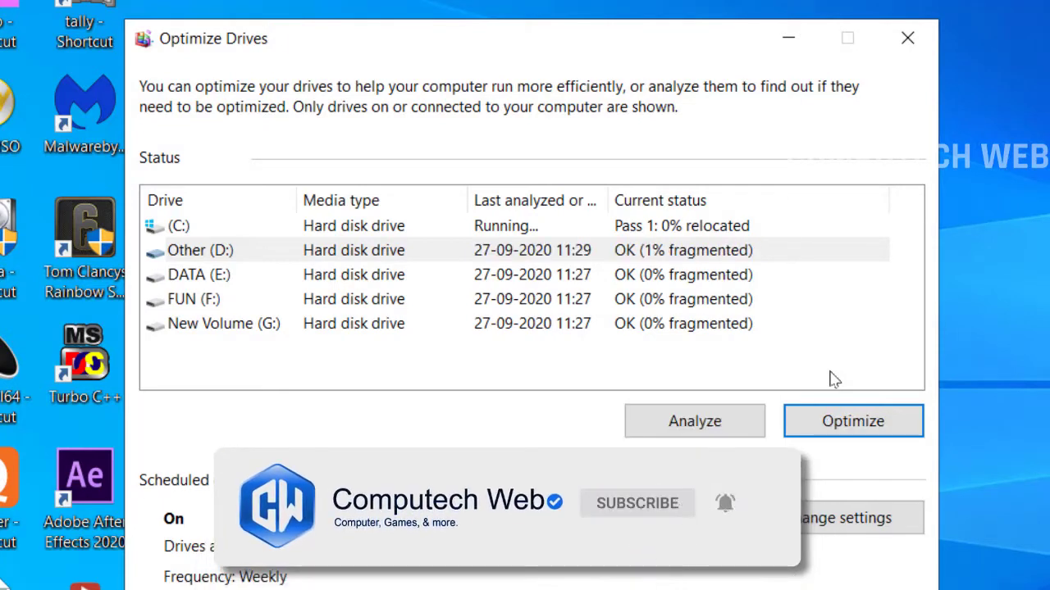
{"action": "left_click", "coordinate": [621, 233]}
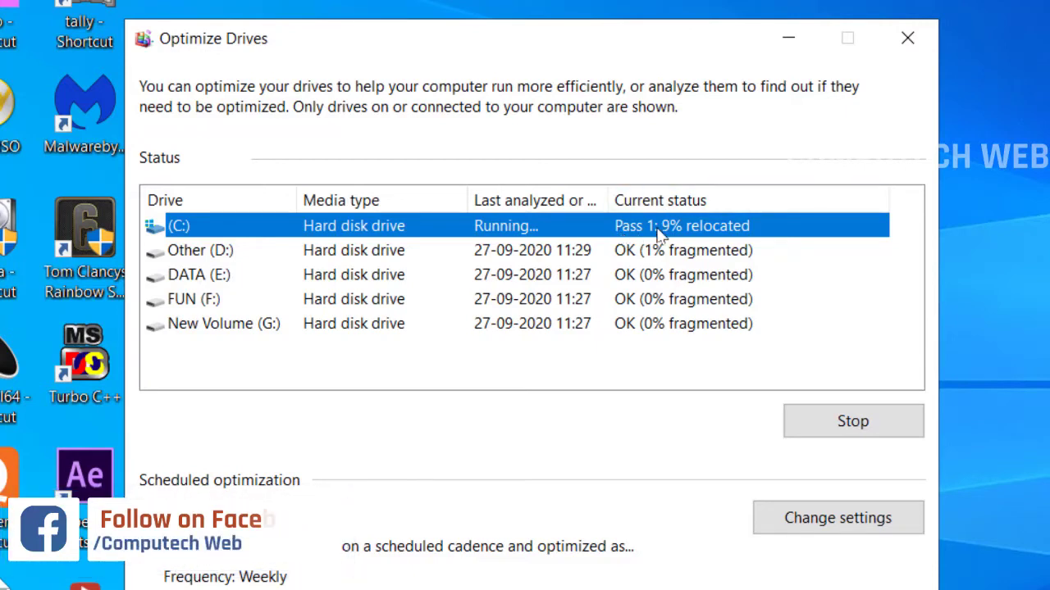
{"action": "left_click", "coordinate": [838, 528]}
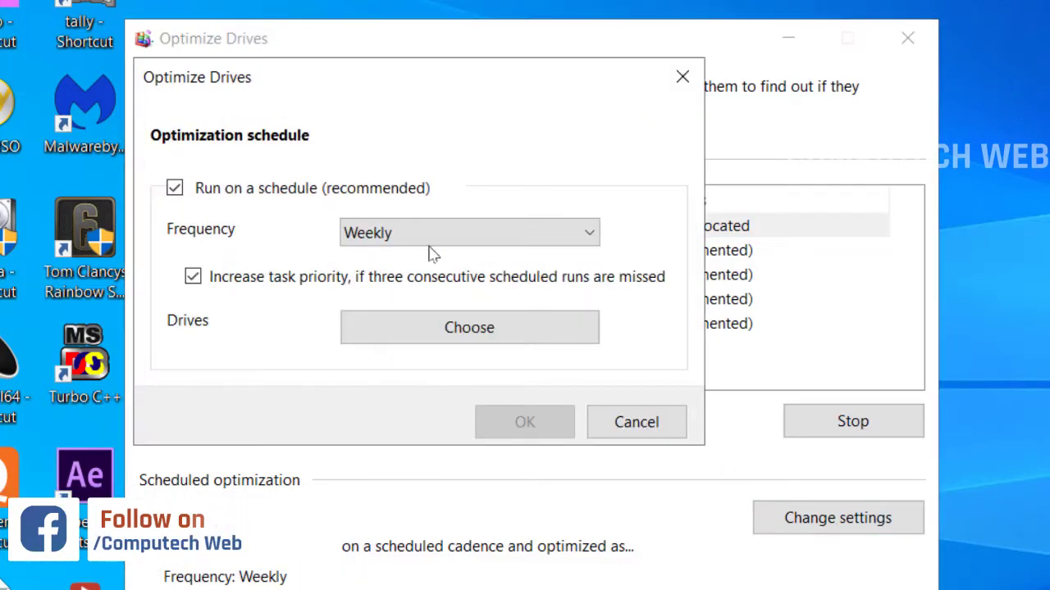
{"action": "left_click", "coordinate": [360, 234]}
{"action": "left_click", "coordinate": [371, 280]}
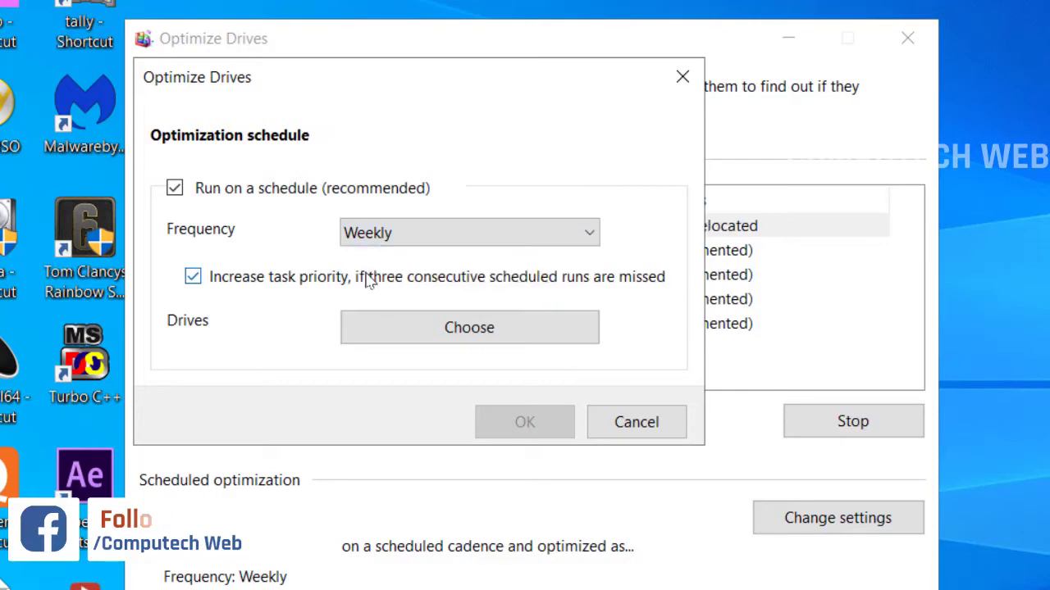
{"action": "left_click", "coordinate": [373, 324]}
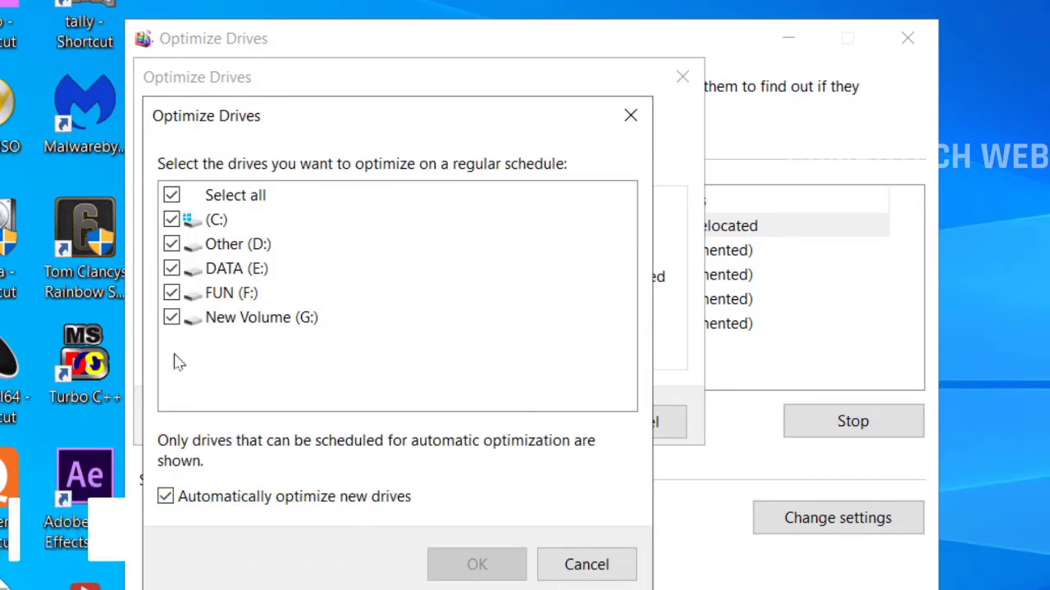
{"action": "left_click", "coordinate": [586, 565]}
{"action": "left_click", "coordinate": [638, 423]}
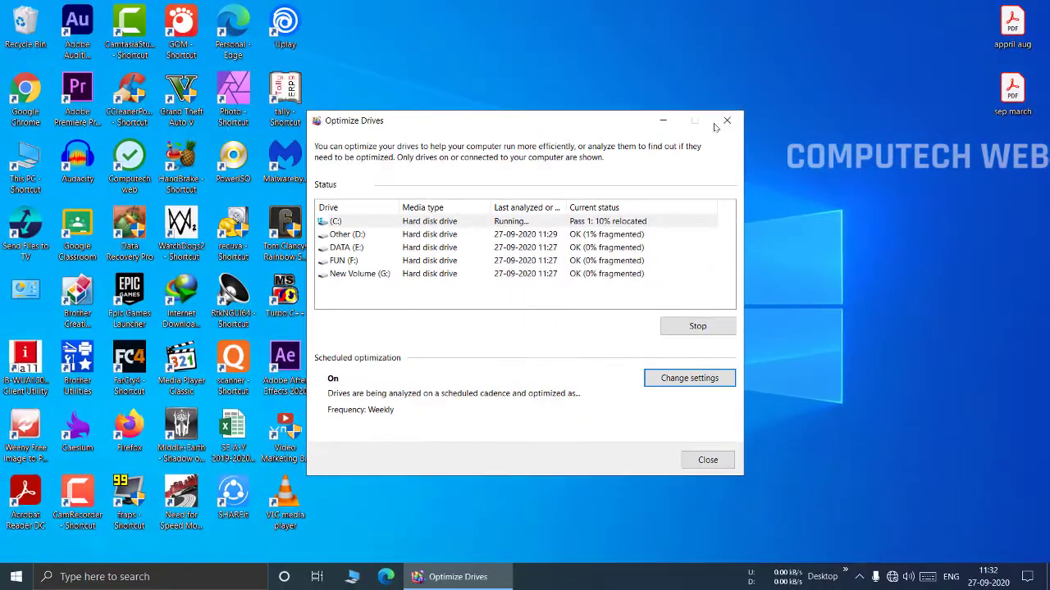
Close Optimize Drives while C: is mid-optimization, then refresh the desktop from its right-click menu.
{"action": "left_click", "coordinate": [907, 38]}
{"action": "right_click", "coordinate": [668, 14]}
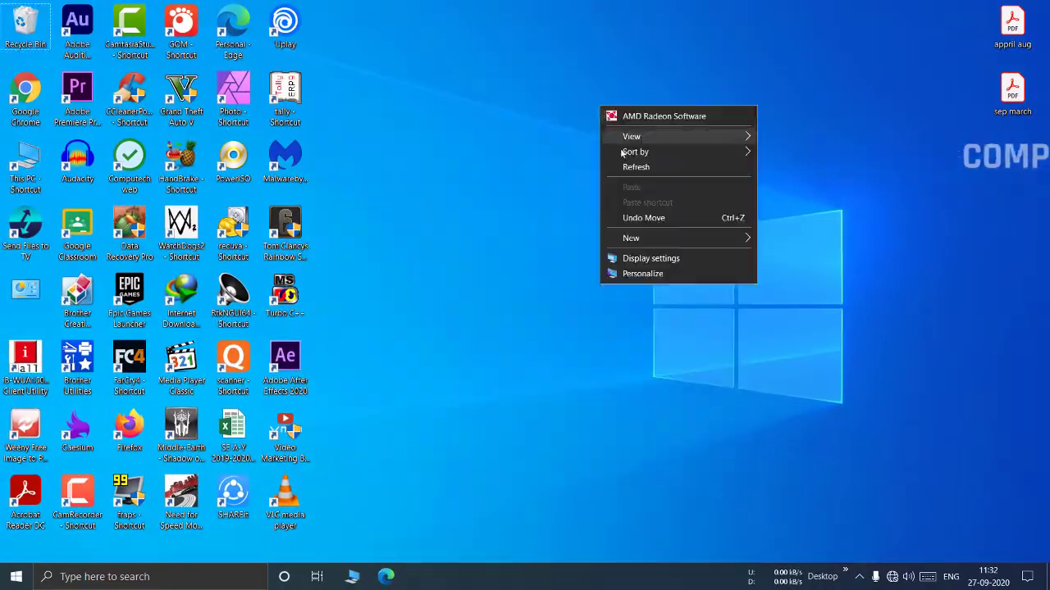